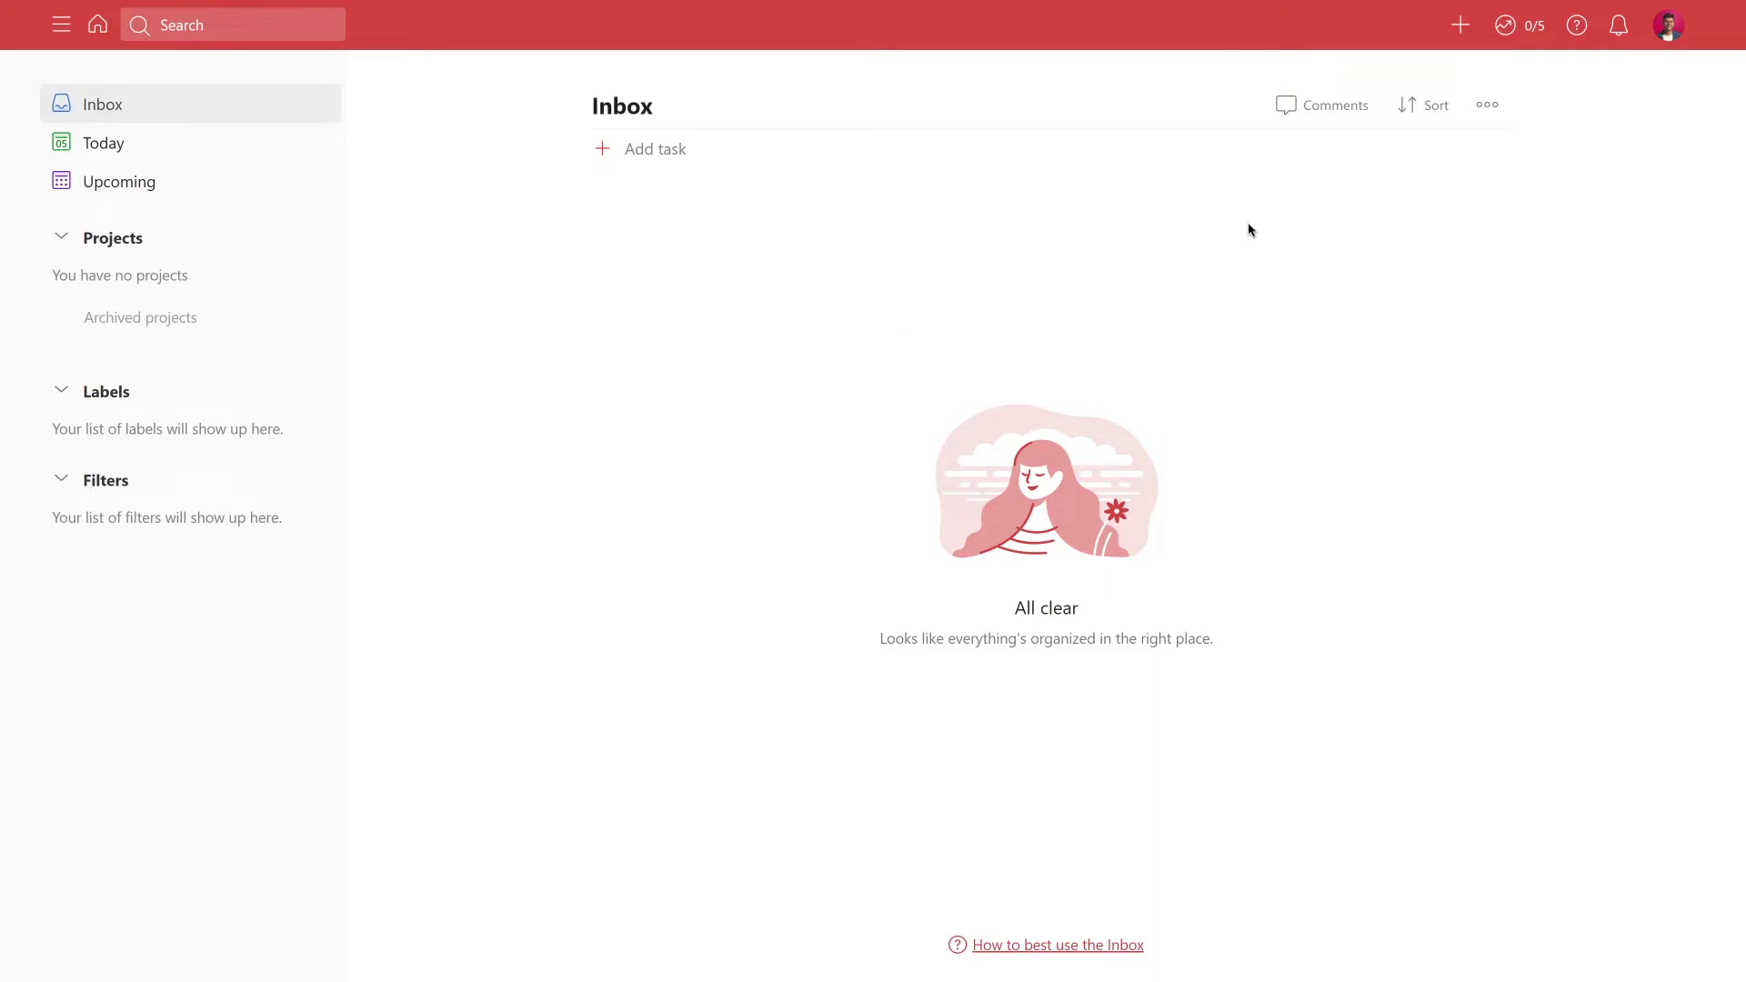
# - Add 'Any task, idea or other item' as a new task in the Todoist Inbox using Quick Add
pyautogui.click(1461, 25)
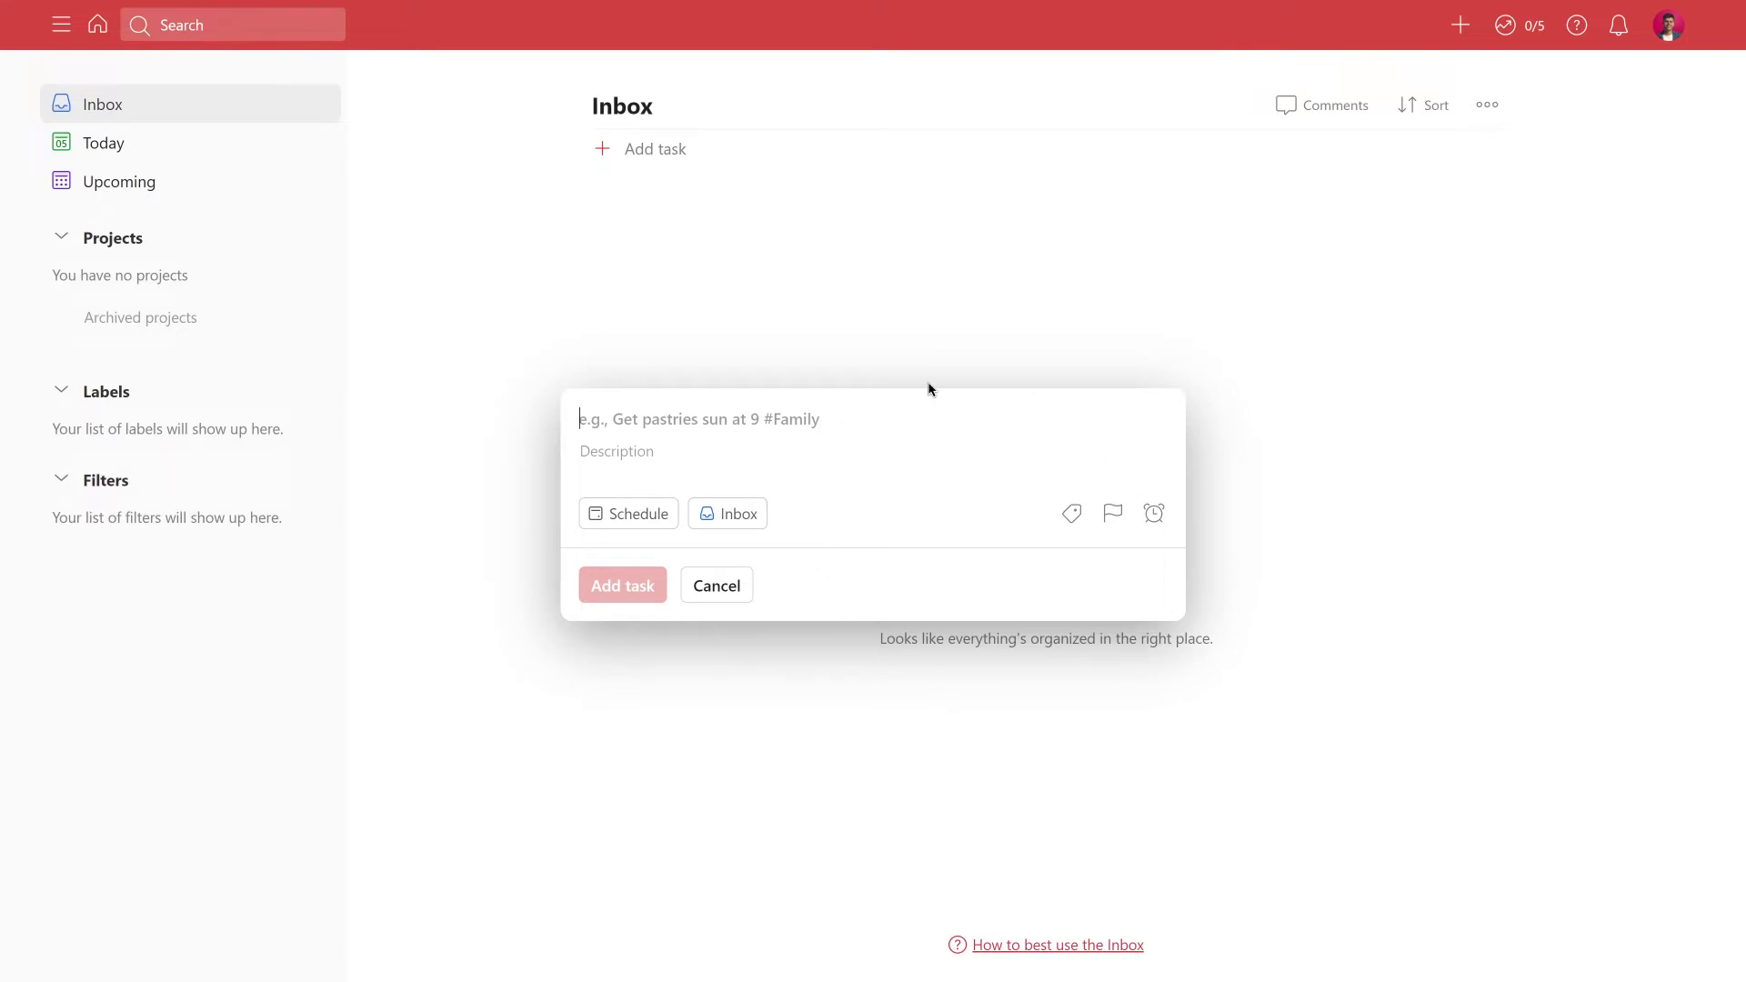
pyautogui.write('An')
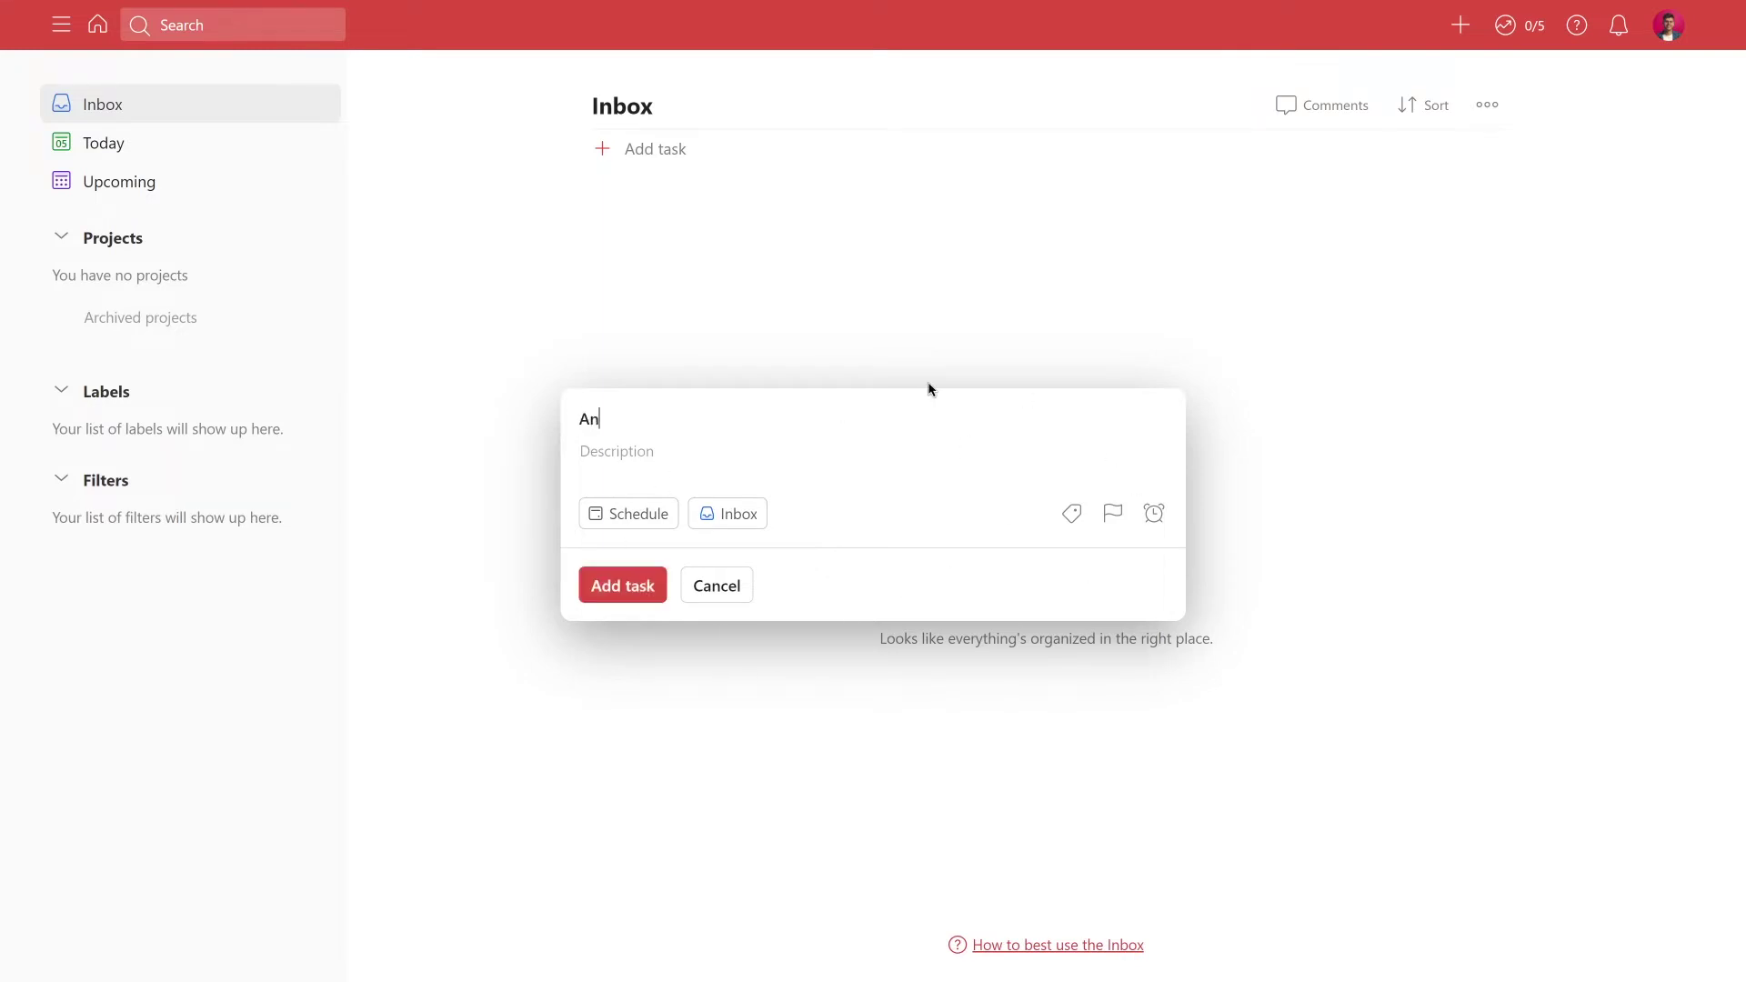
pyautogui.write('y task, idea or other item')
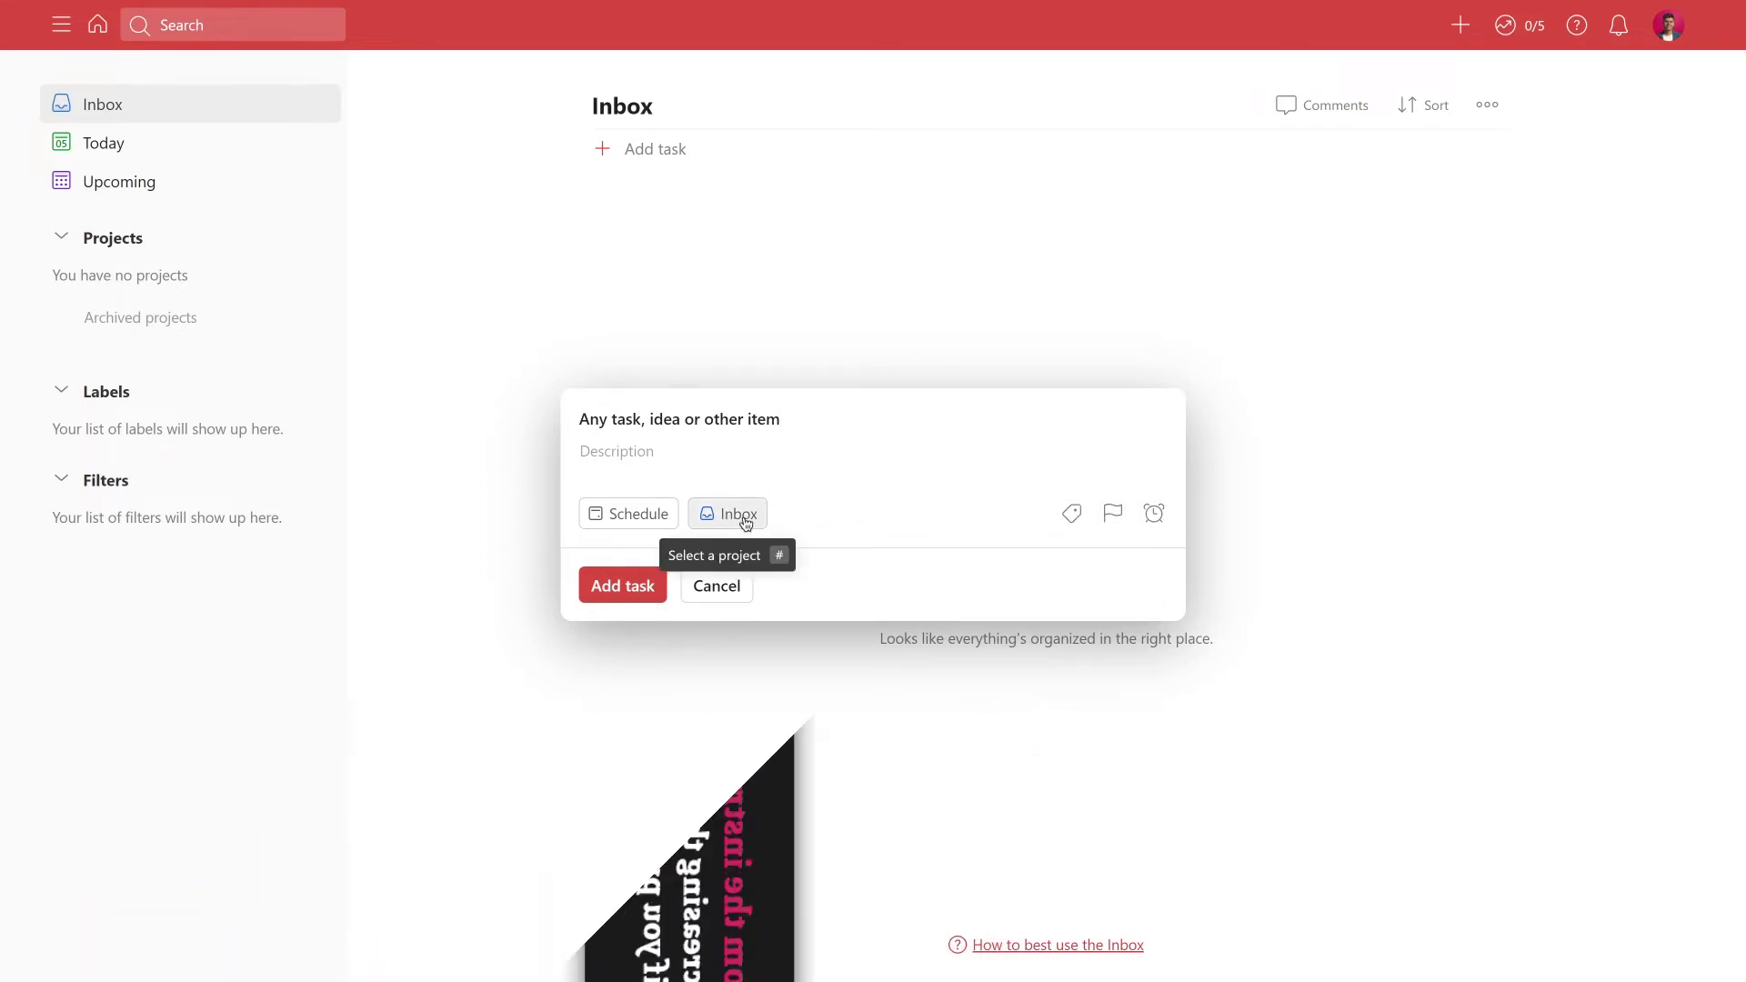
pyautogui.click(634, 583)
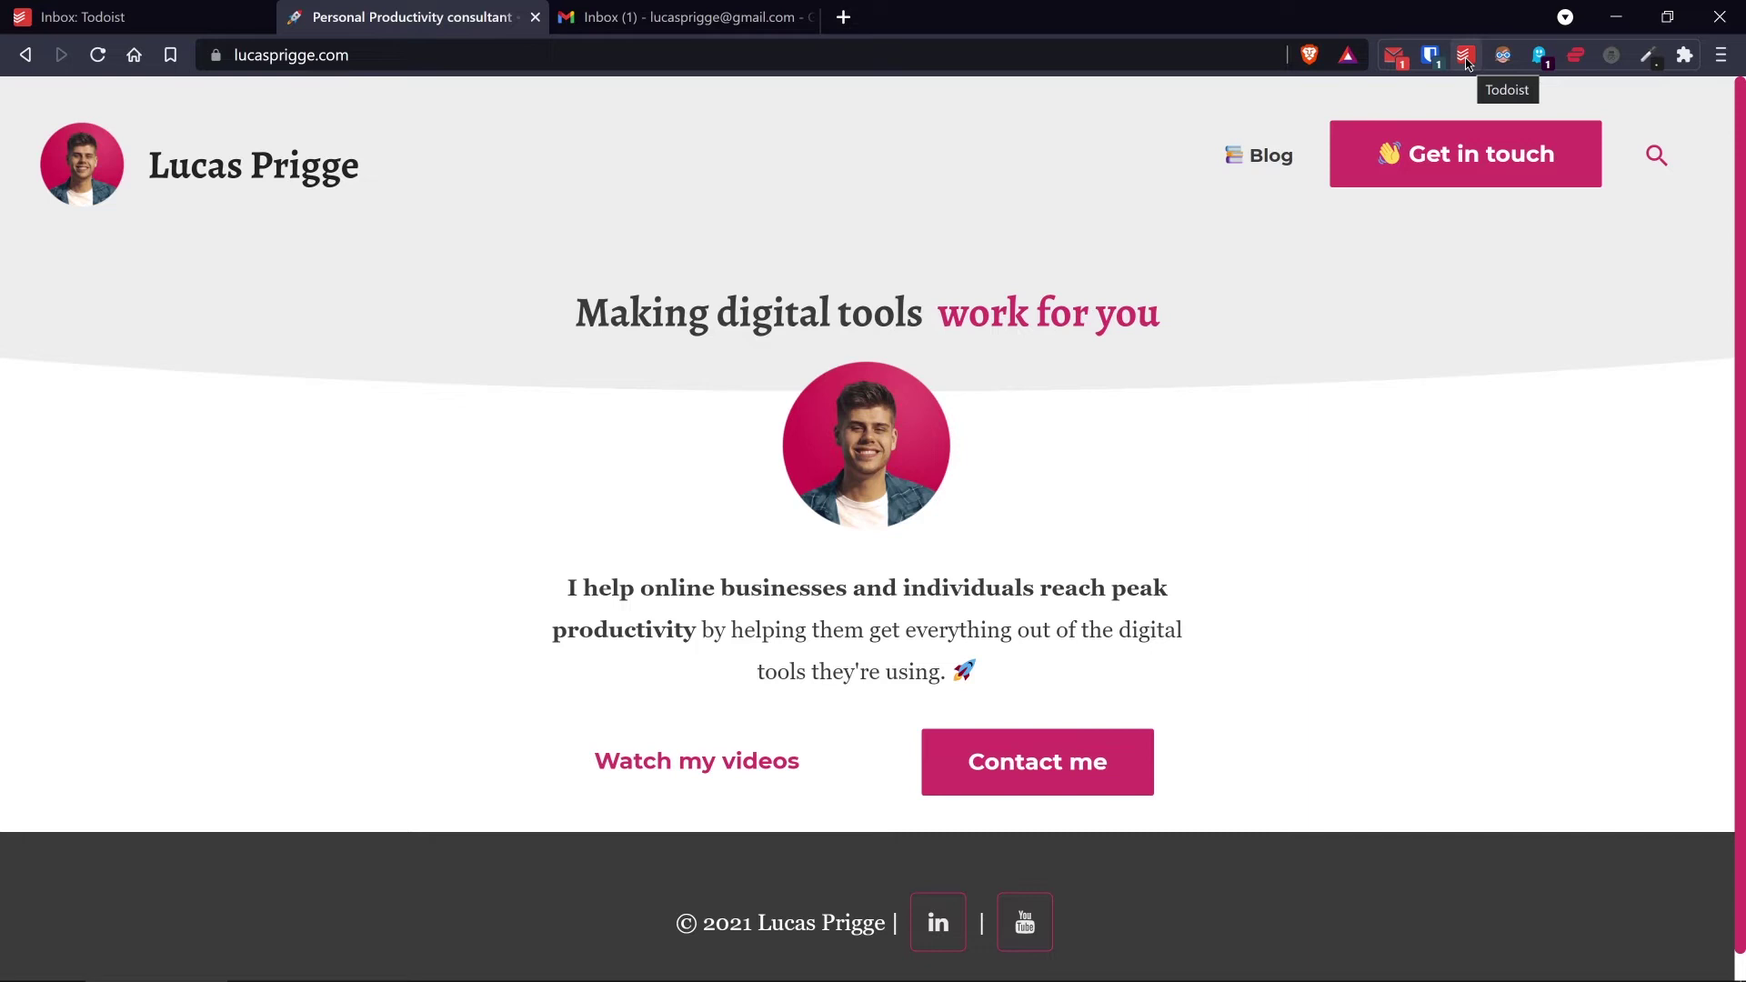
# - Save the consultant's web page as an Inbox task with its link, set to No Date
pyautogui.click(1467, 62)
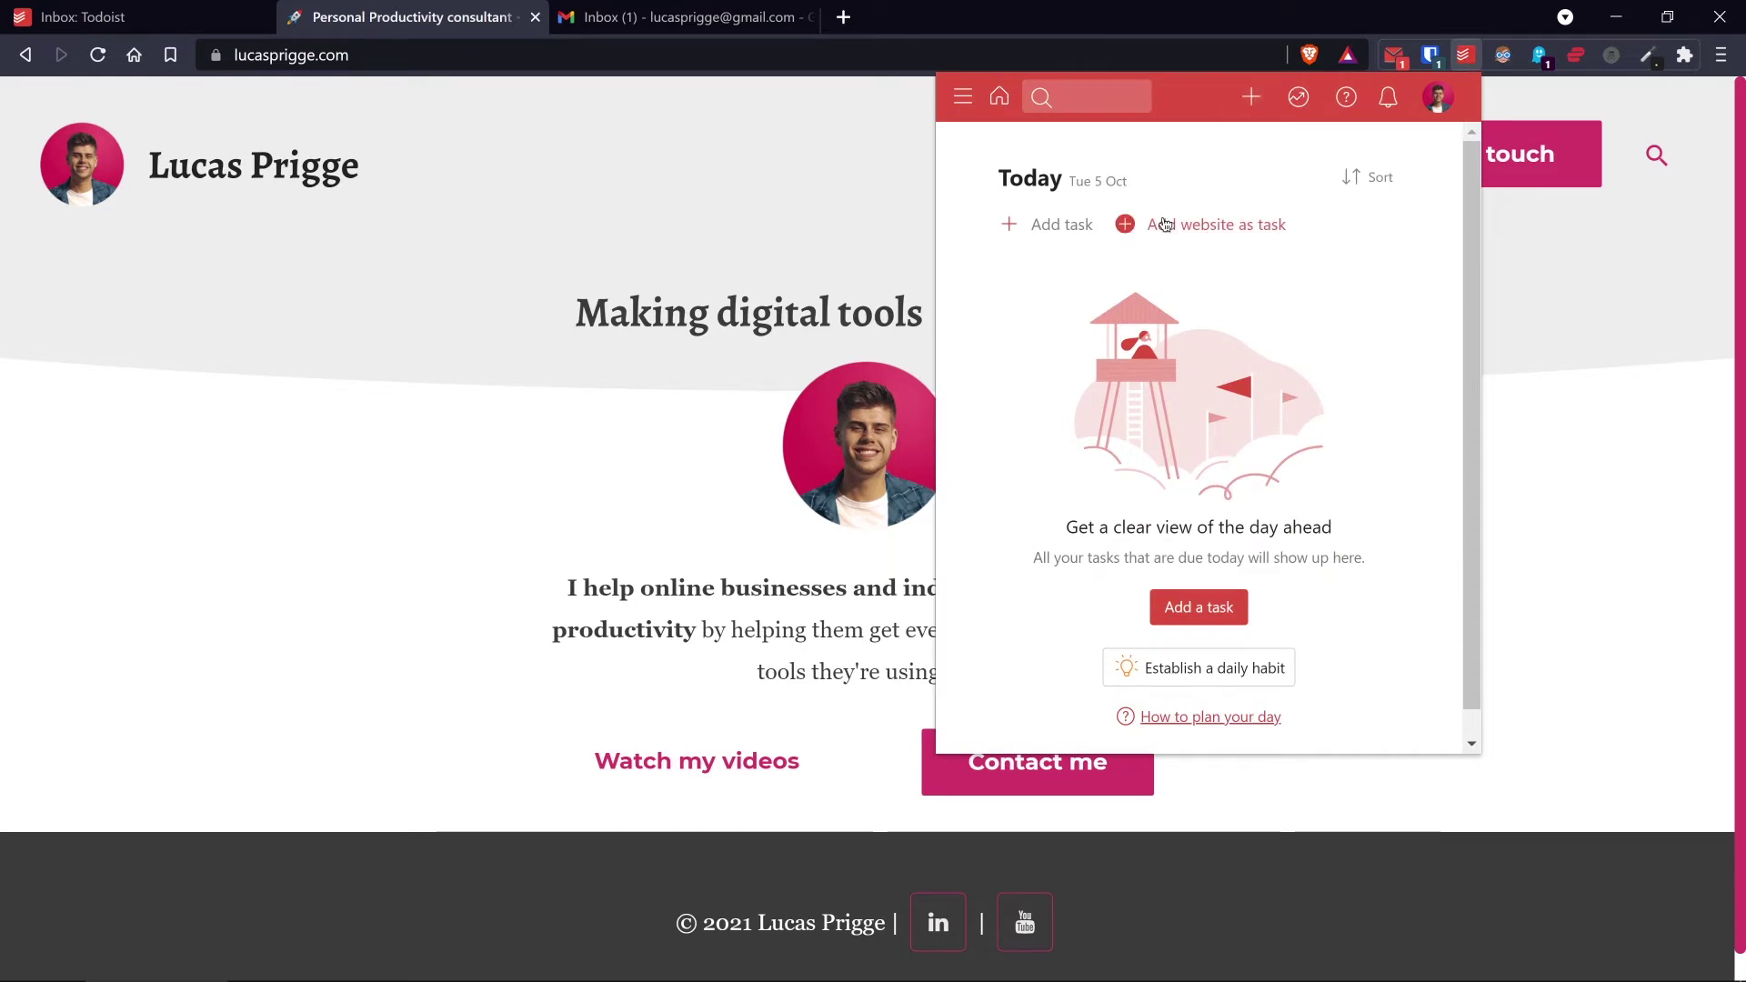
pyautogui.click(1217, 226)
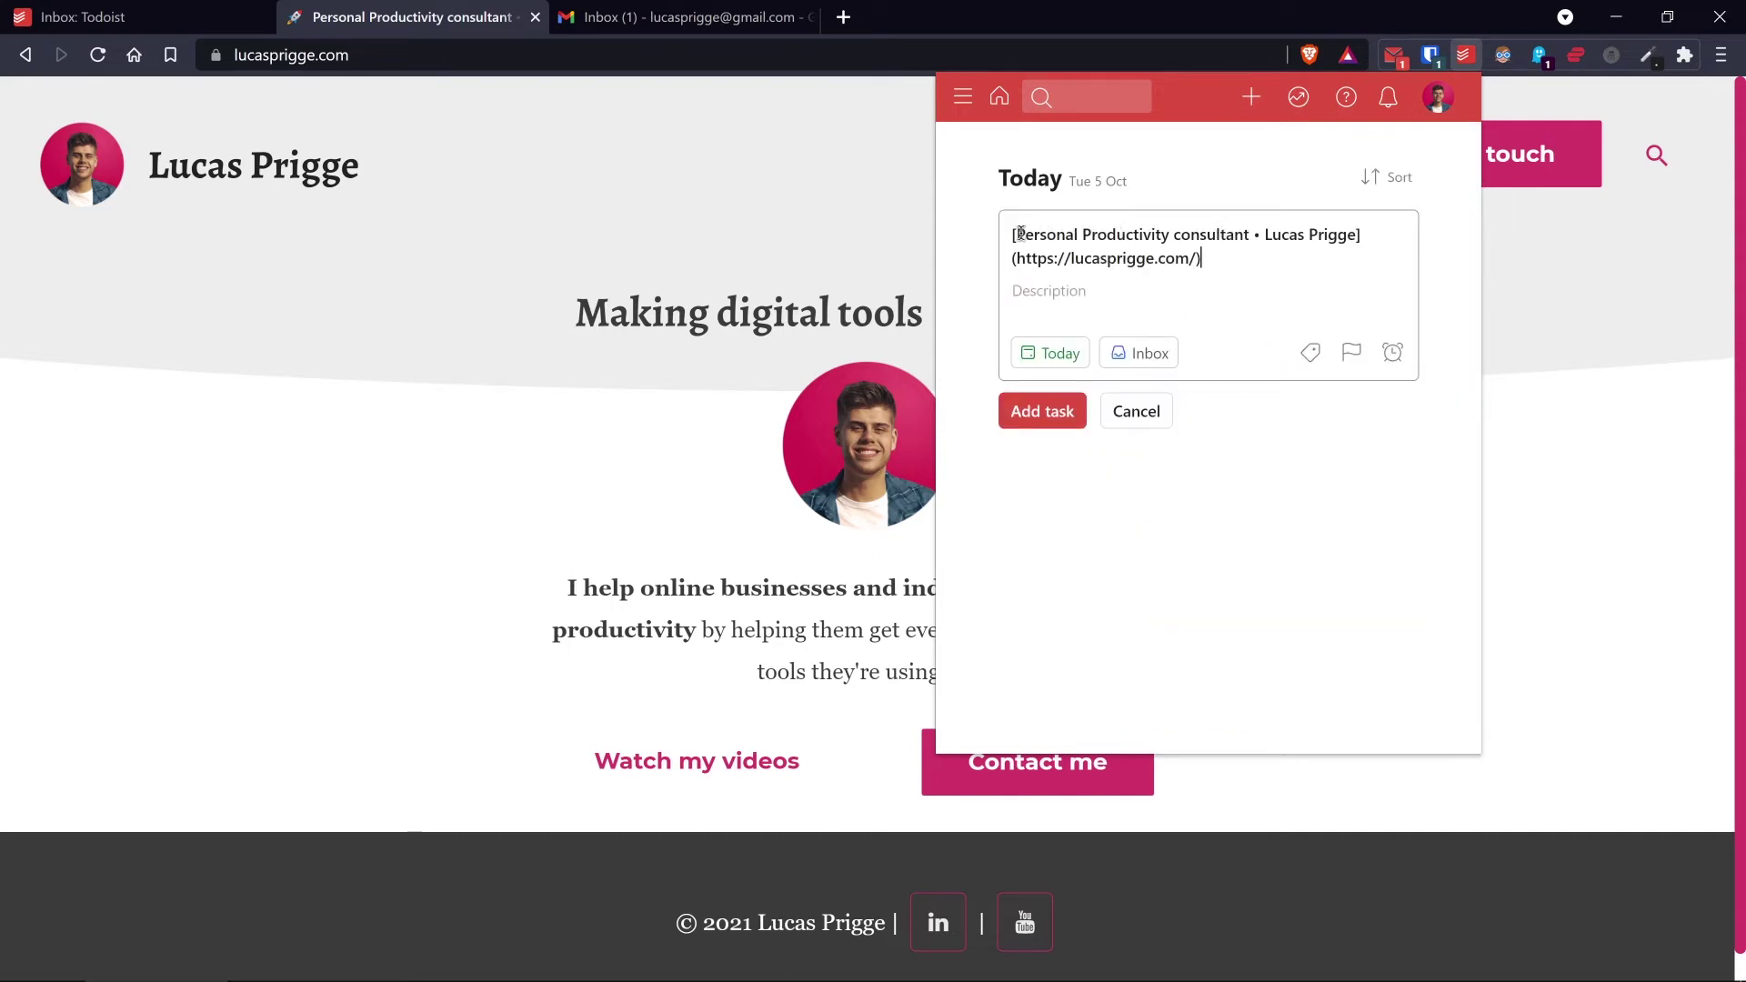
pyautogui.moveTo(1016, 234); pyautogui.dragTo(1356, 241)
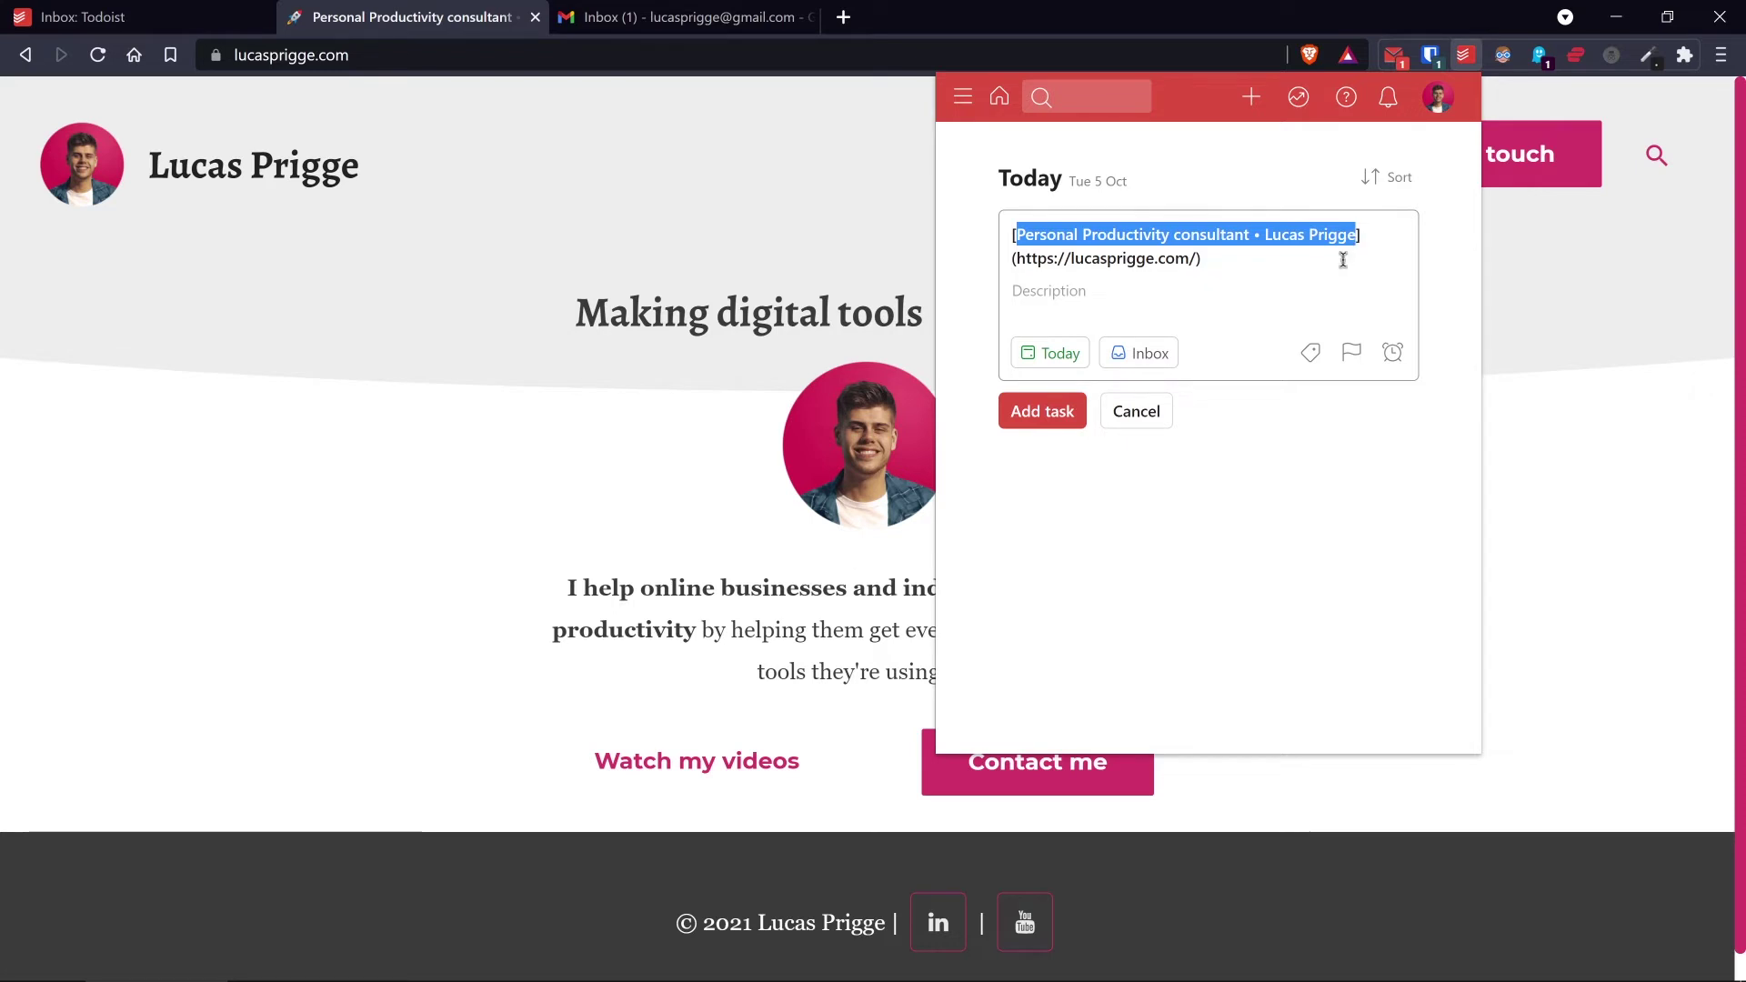
pyautogui.click(1344, 261)
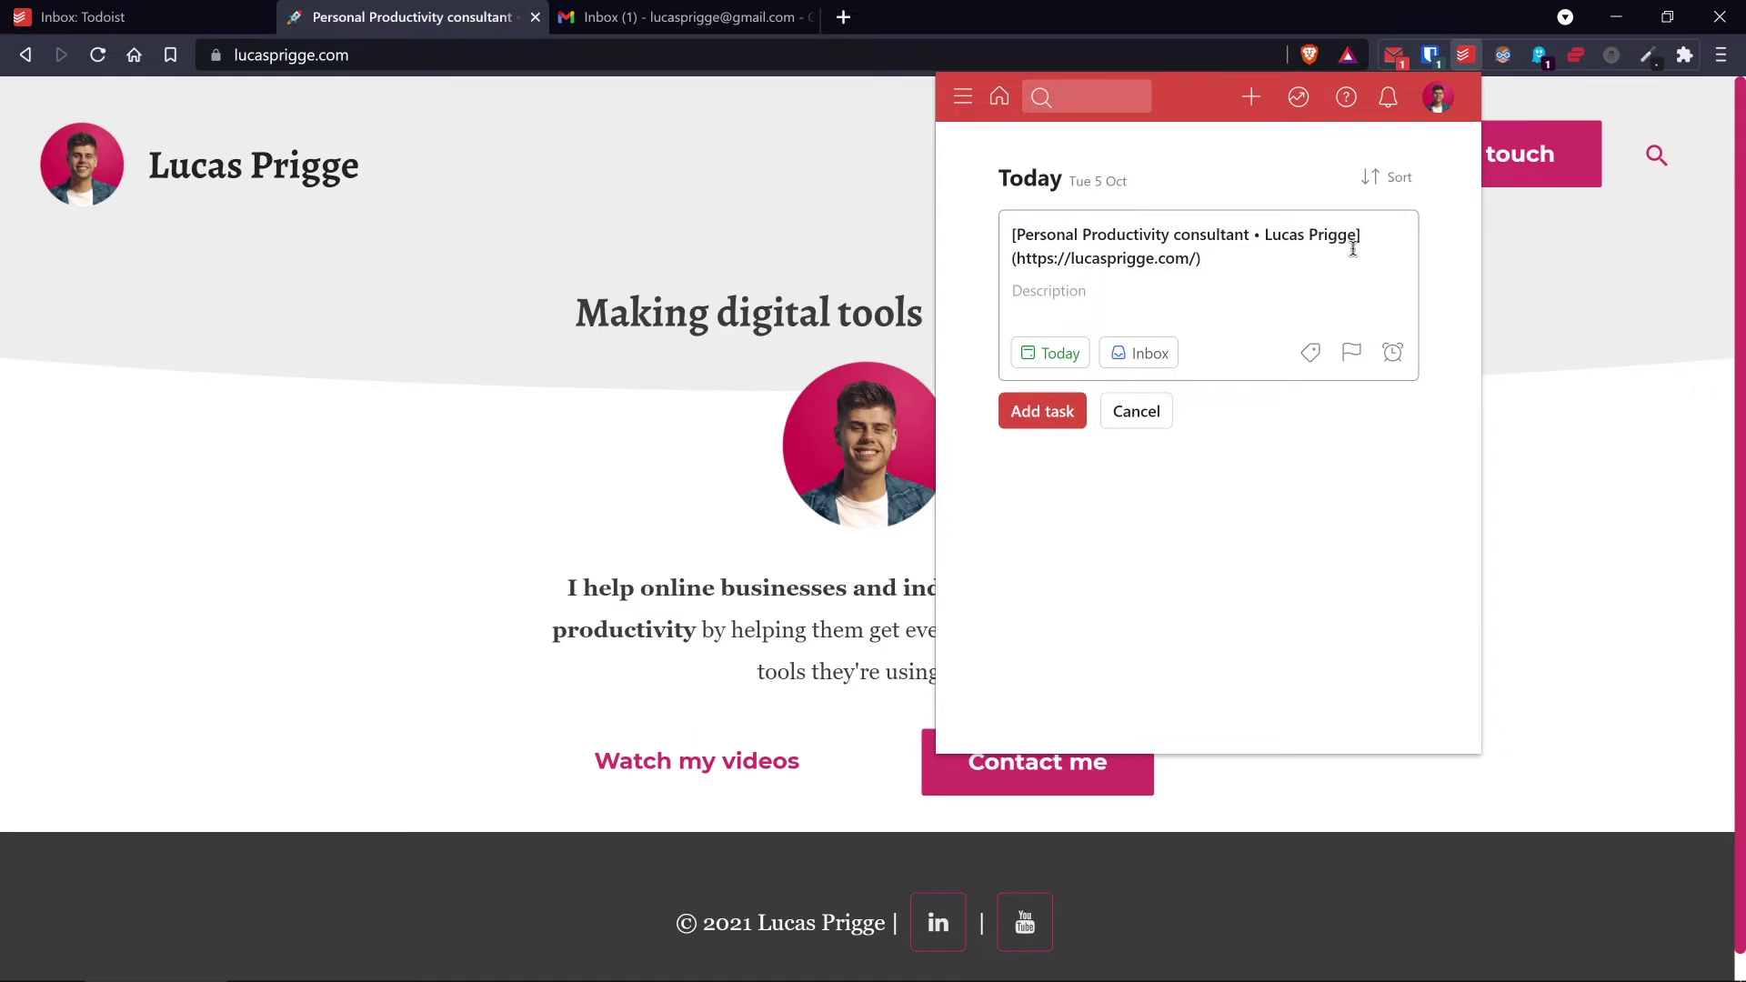
pyautogui.moveTo(1197, 258); pyautogui.dragTo(1019, 252)
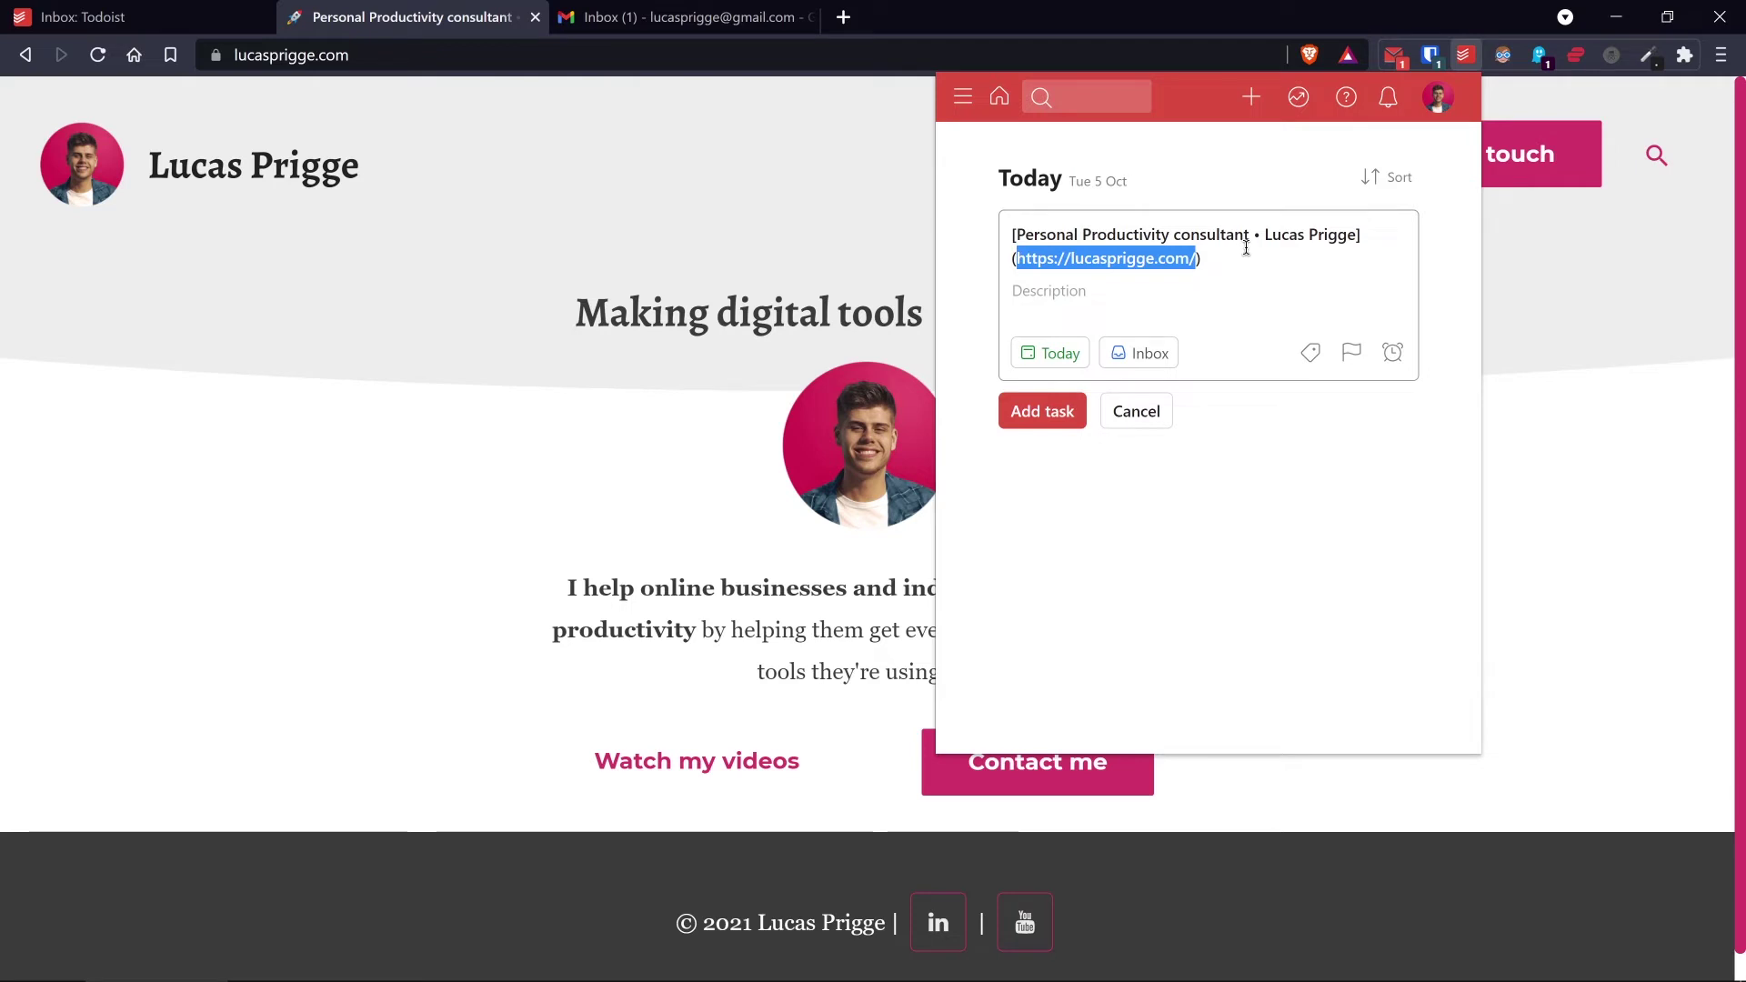
pyautogui.click(1247, 247)
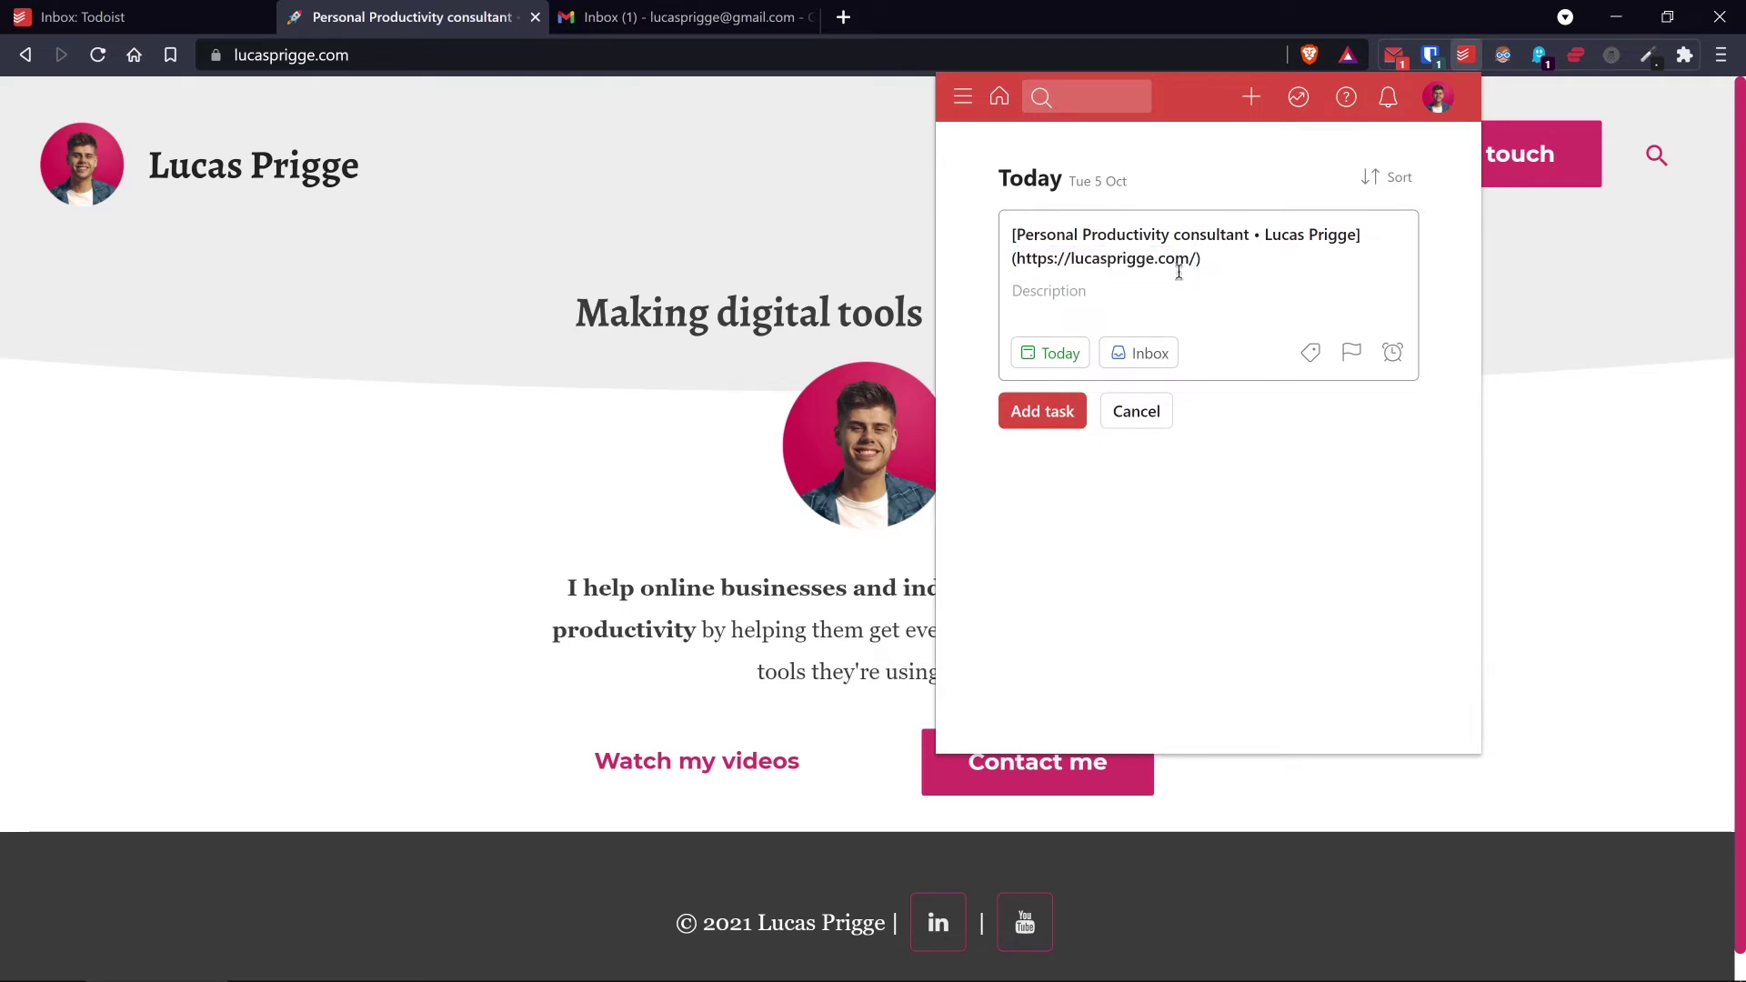
pyautogui.click(1069, 354)
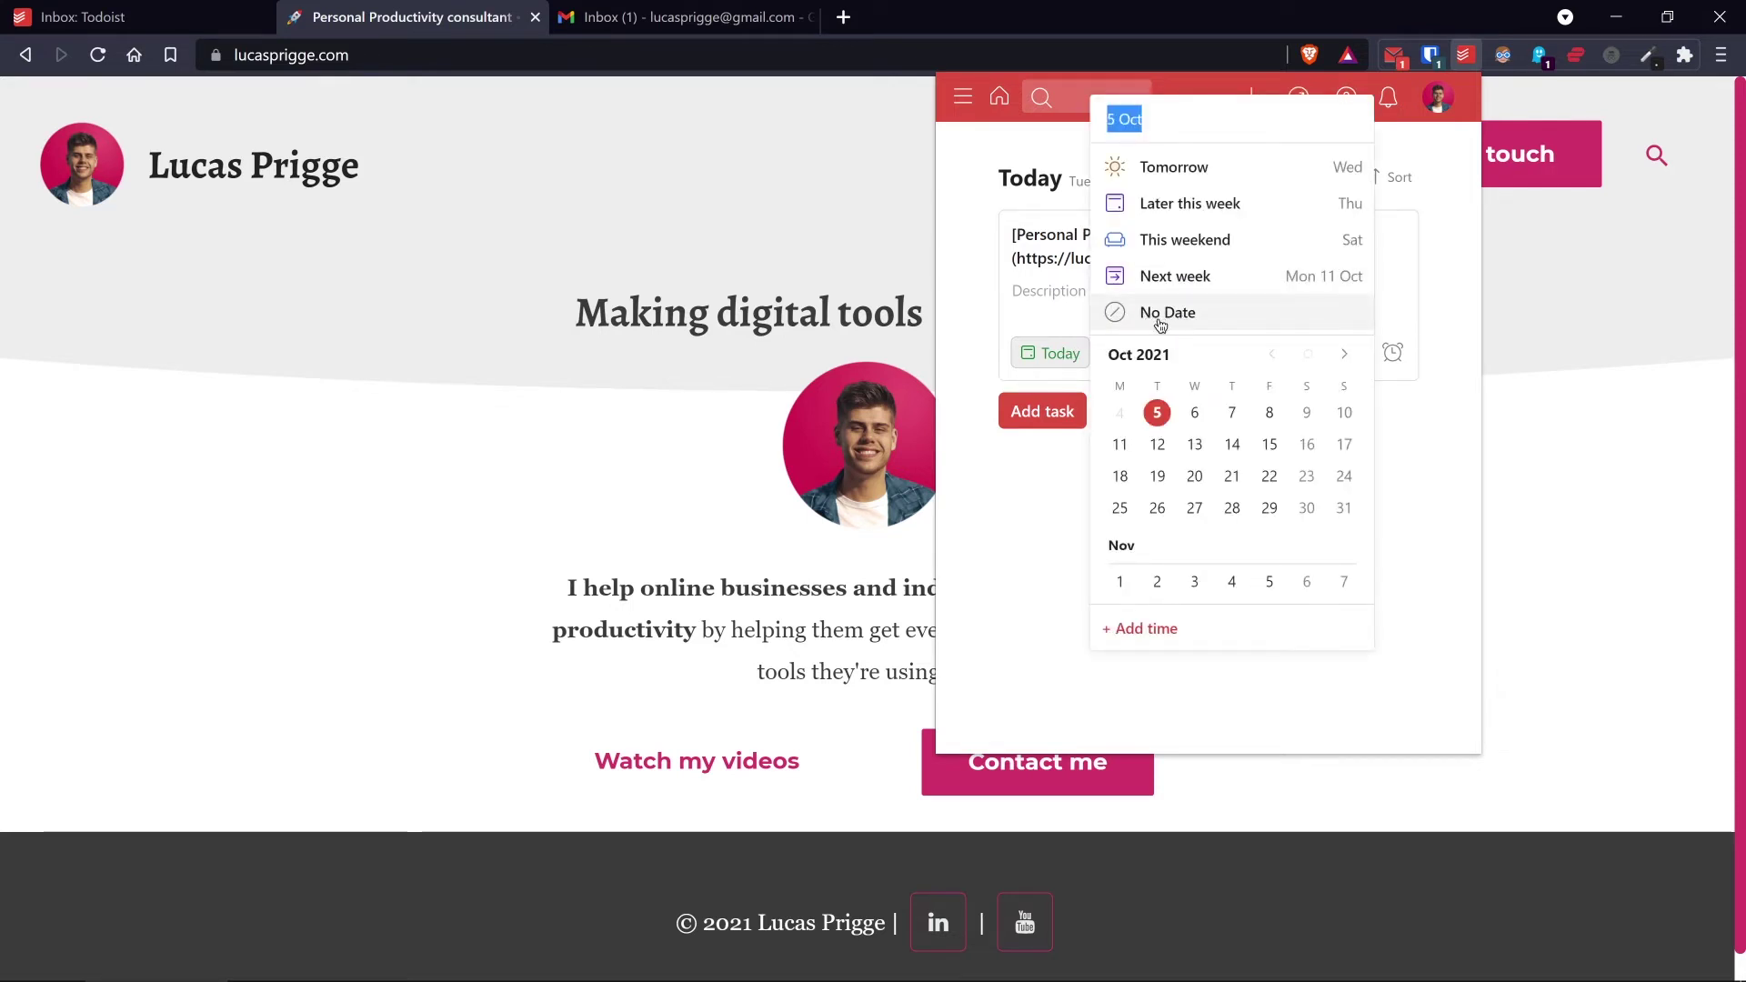
pyautogui.click(1146, 324)
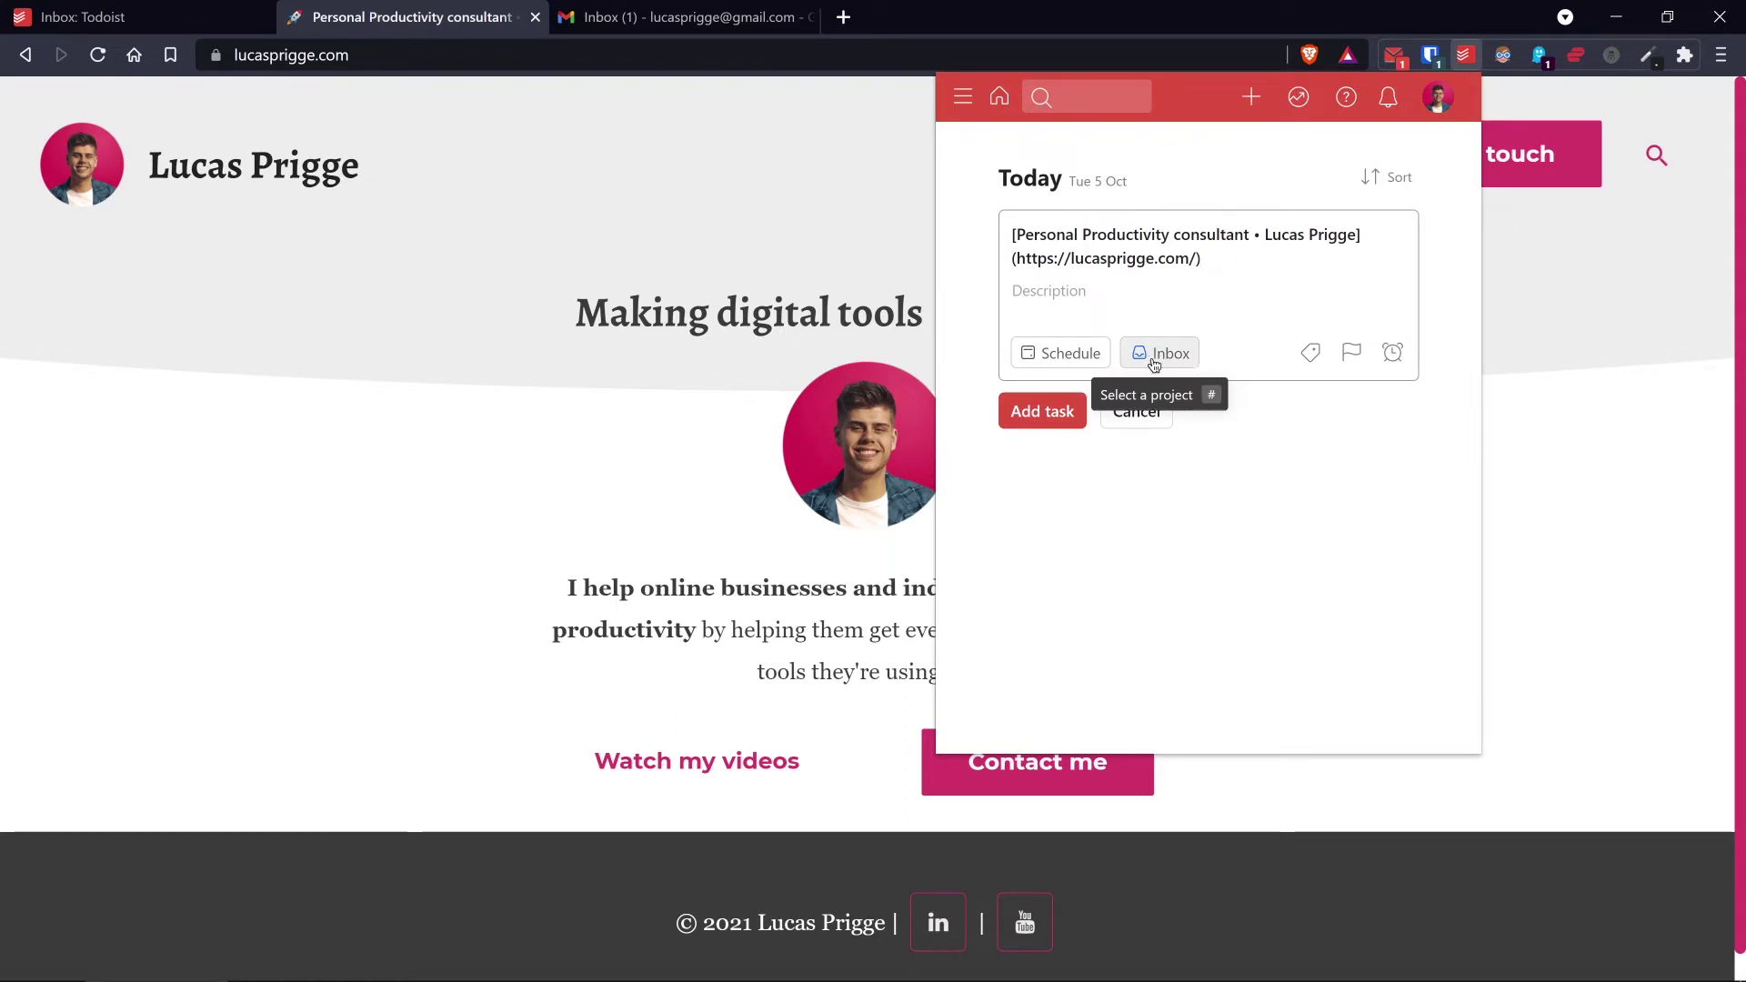
pyautogui.click(1070, 418)
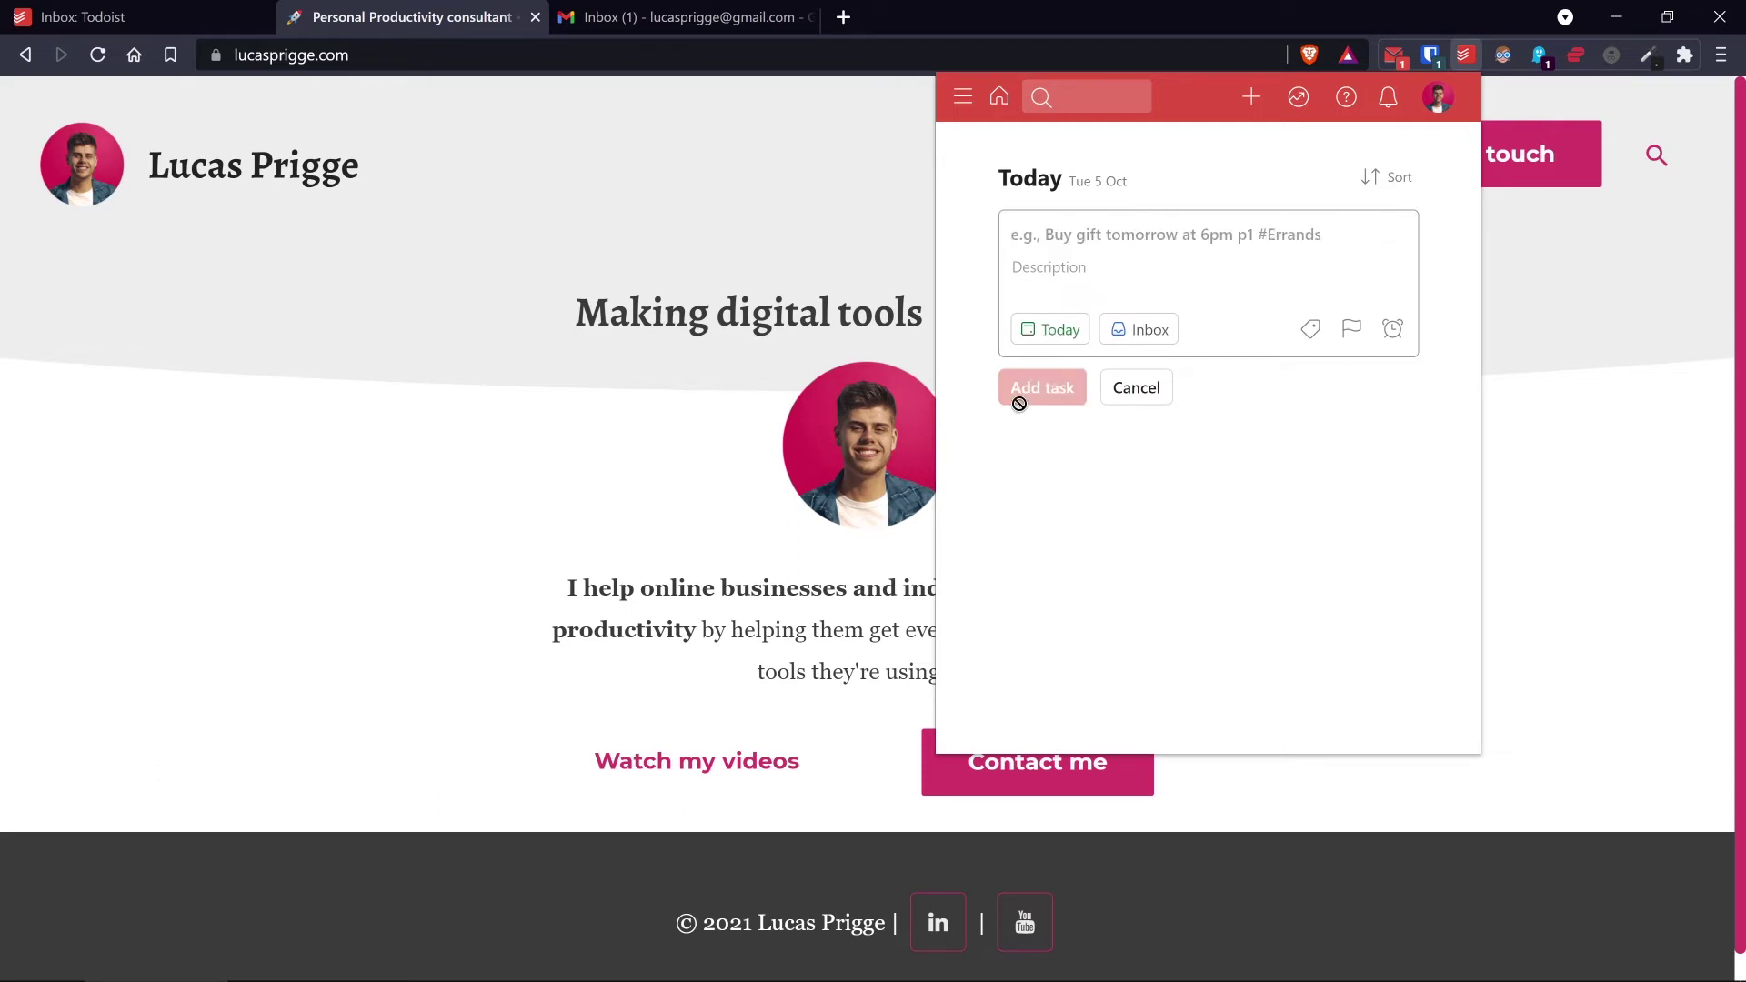
# - Check the Todoist Inbox showing both tasks, then switch to the Gmail tab
pyautogui.click(217, 6)
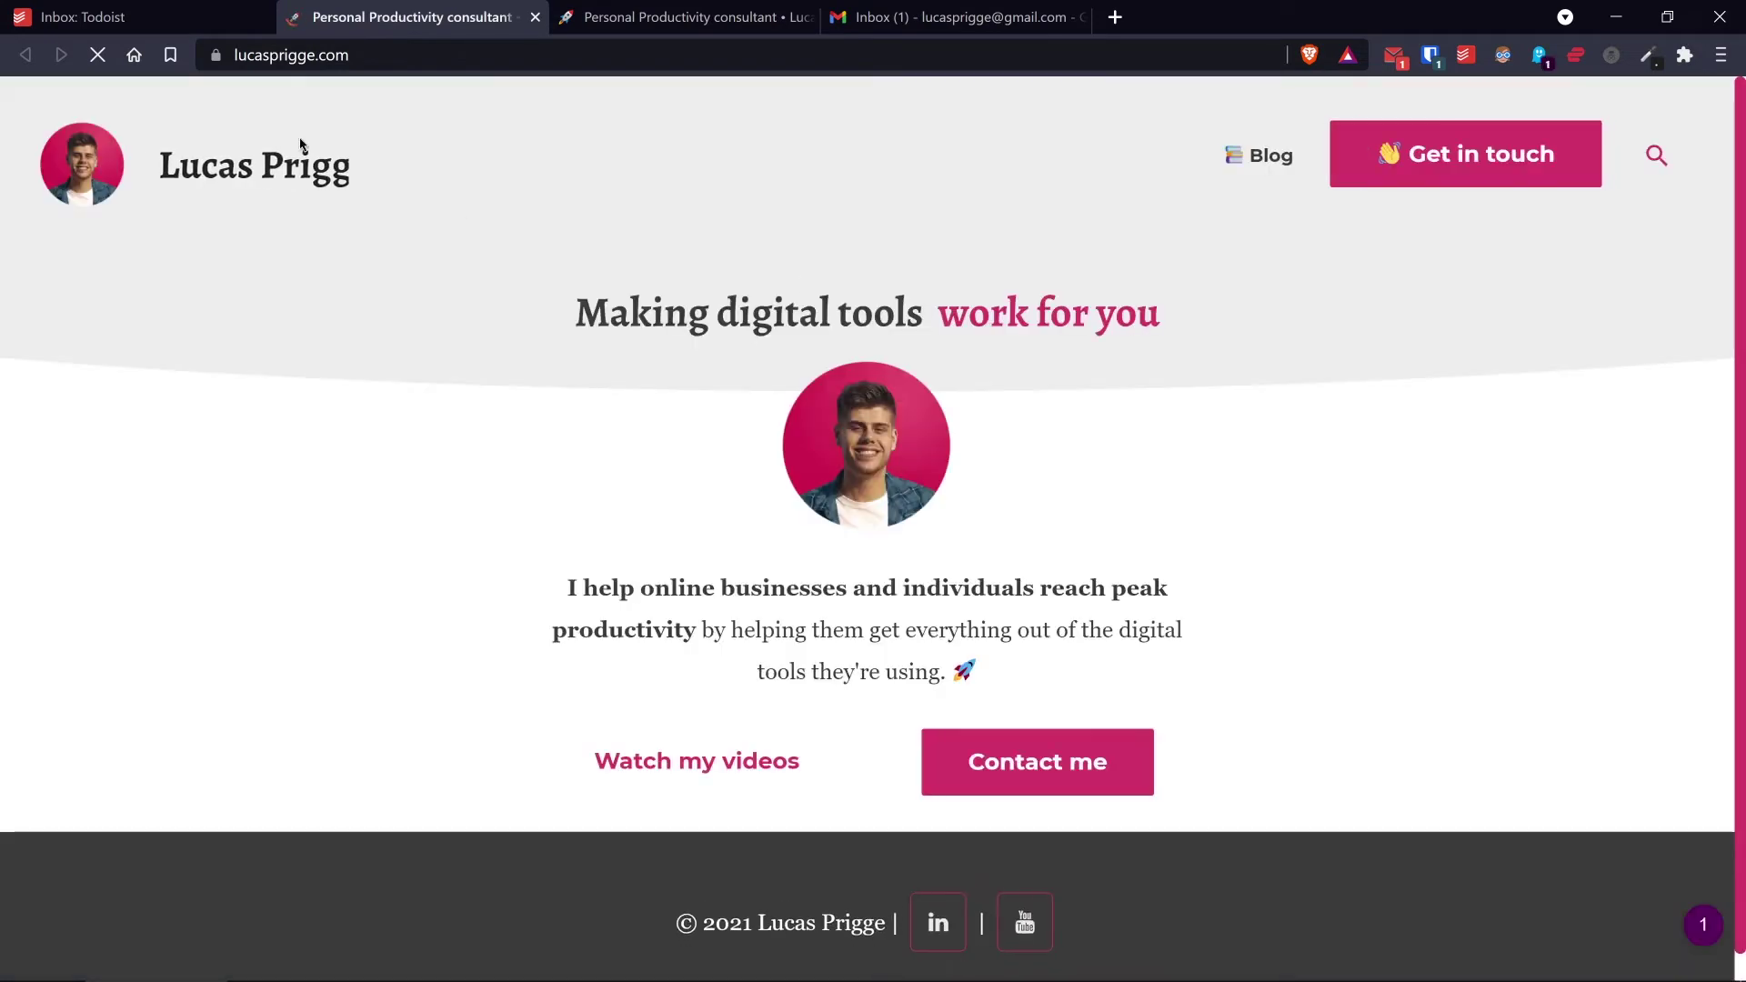
pyautogui.click(150, 21)
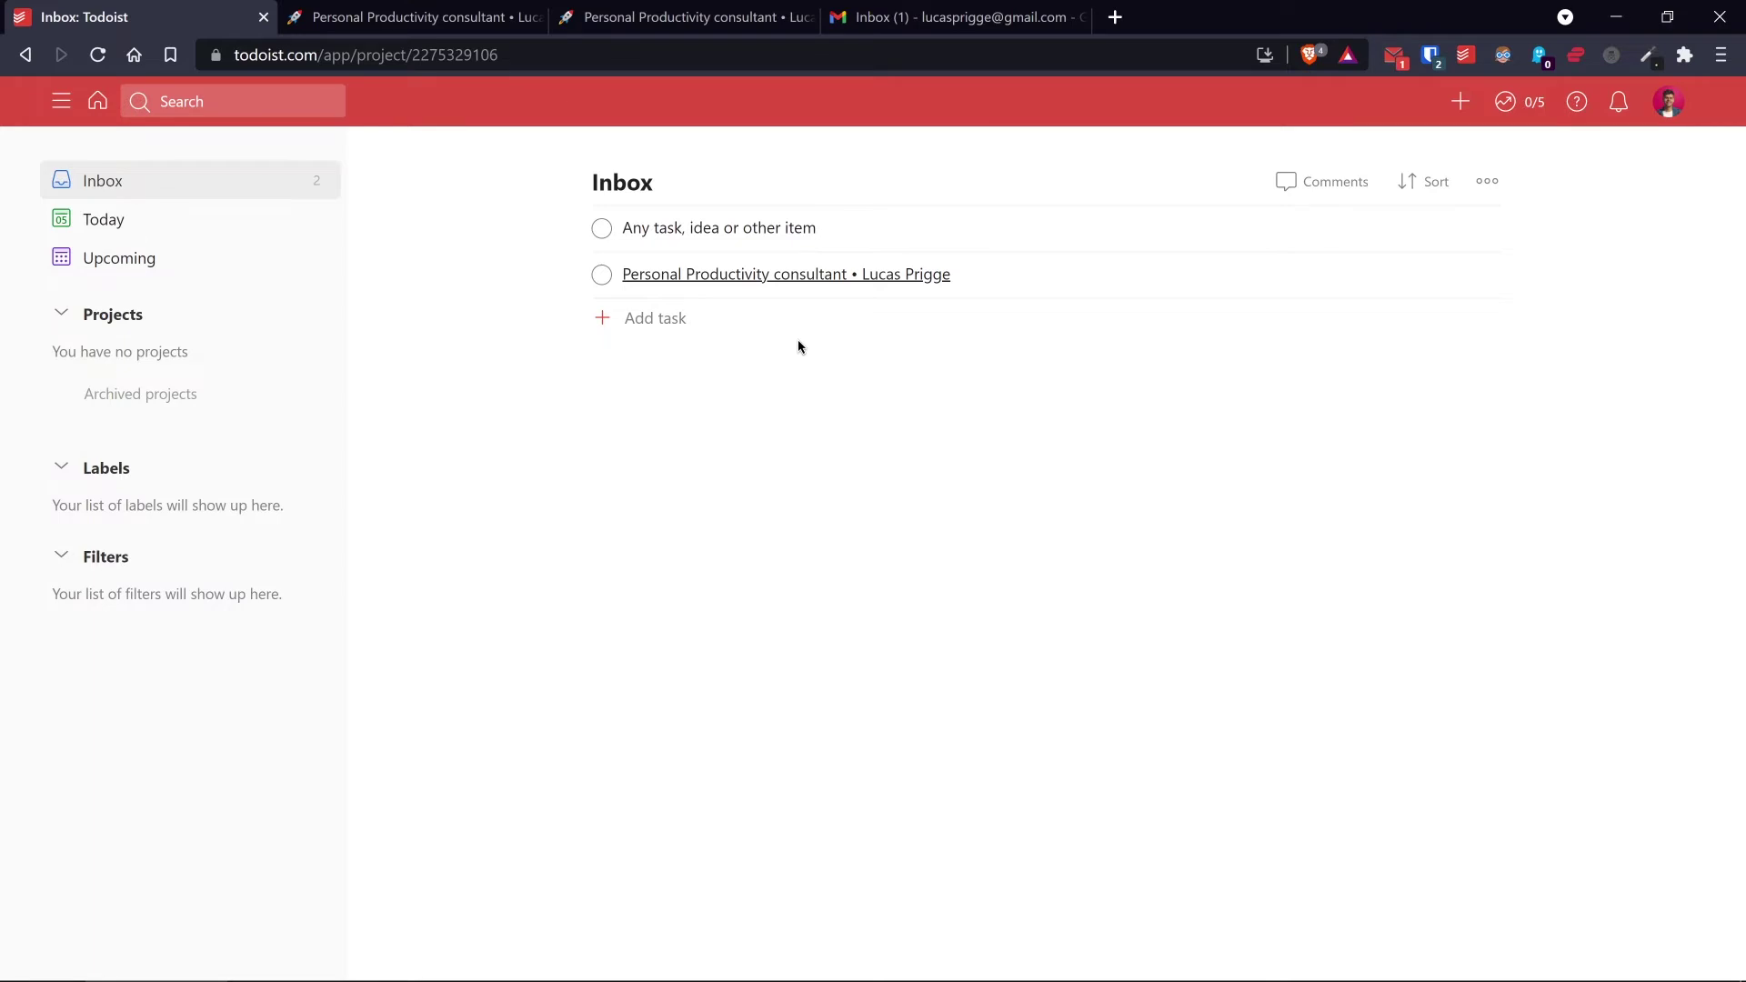
pyautogui.click(974, 11)
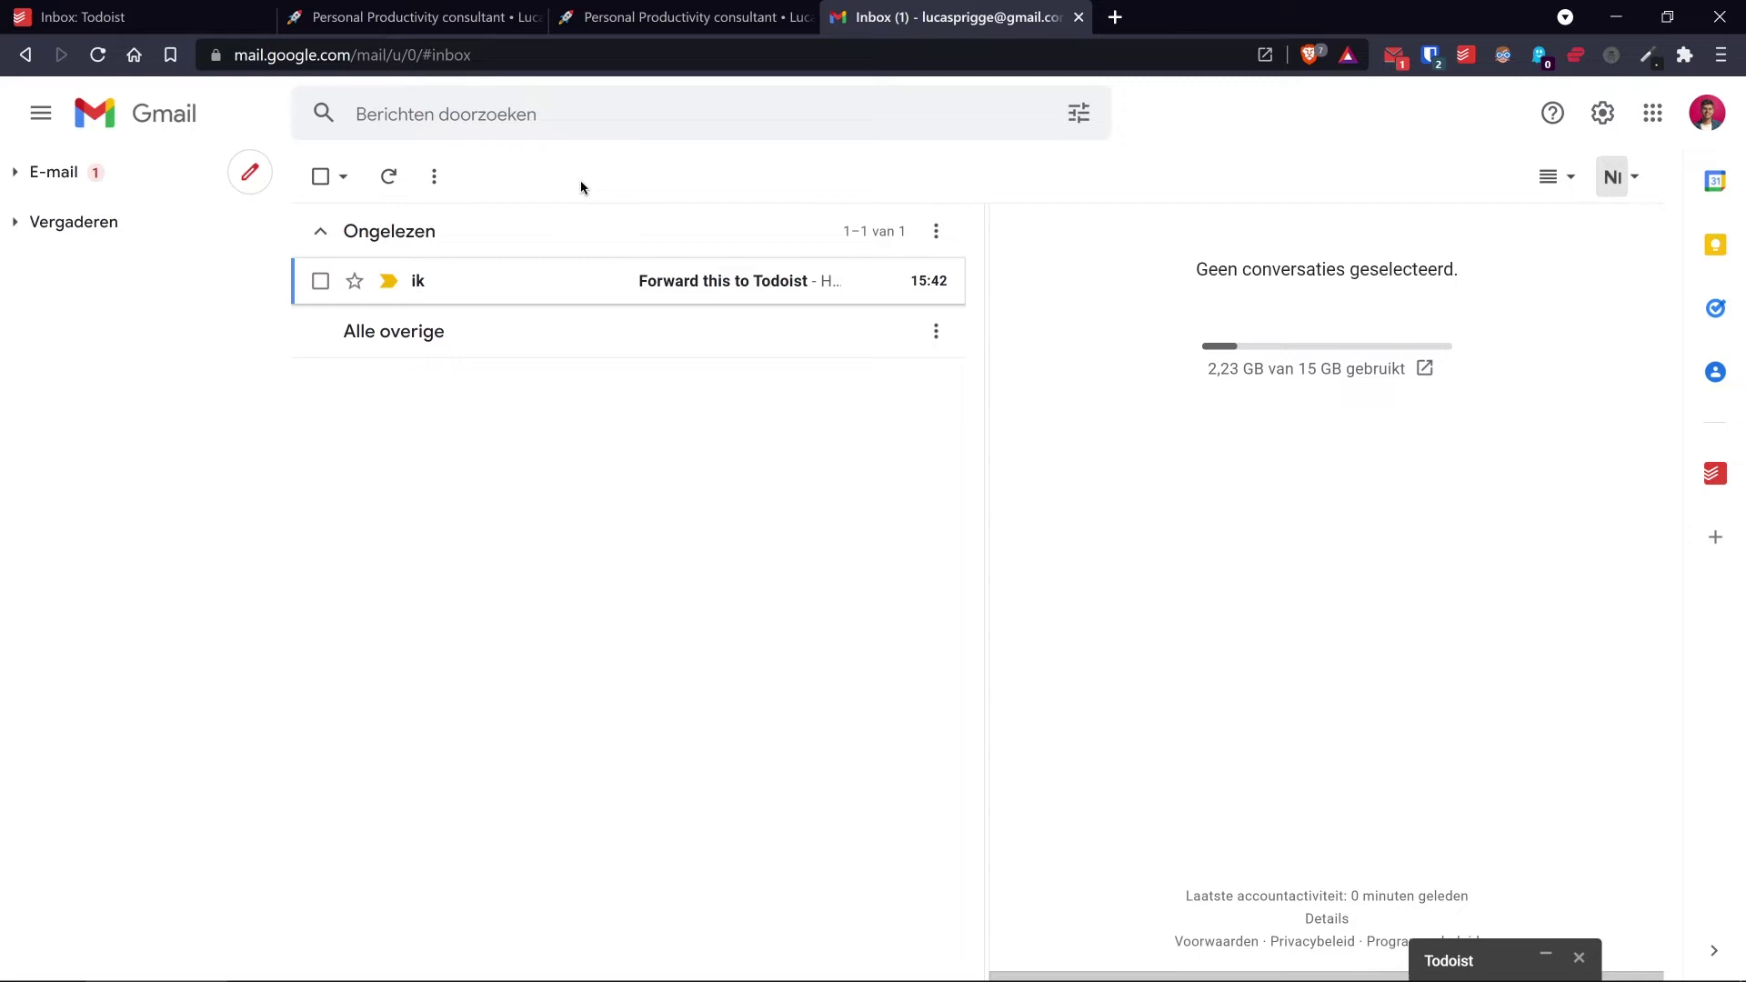
# - Open the unread 'Forward this to Todoist' message from the Gmail inbox list
pyautogui.click(579, 285)
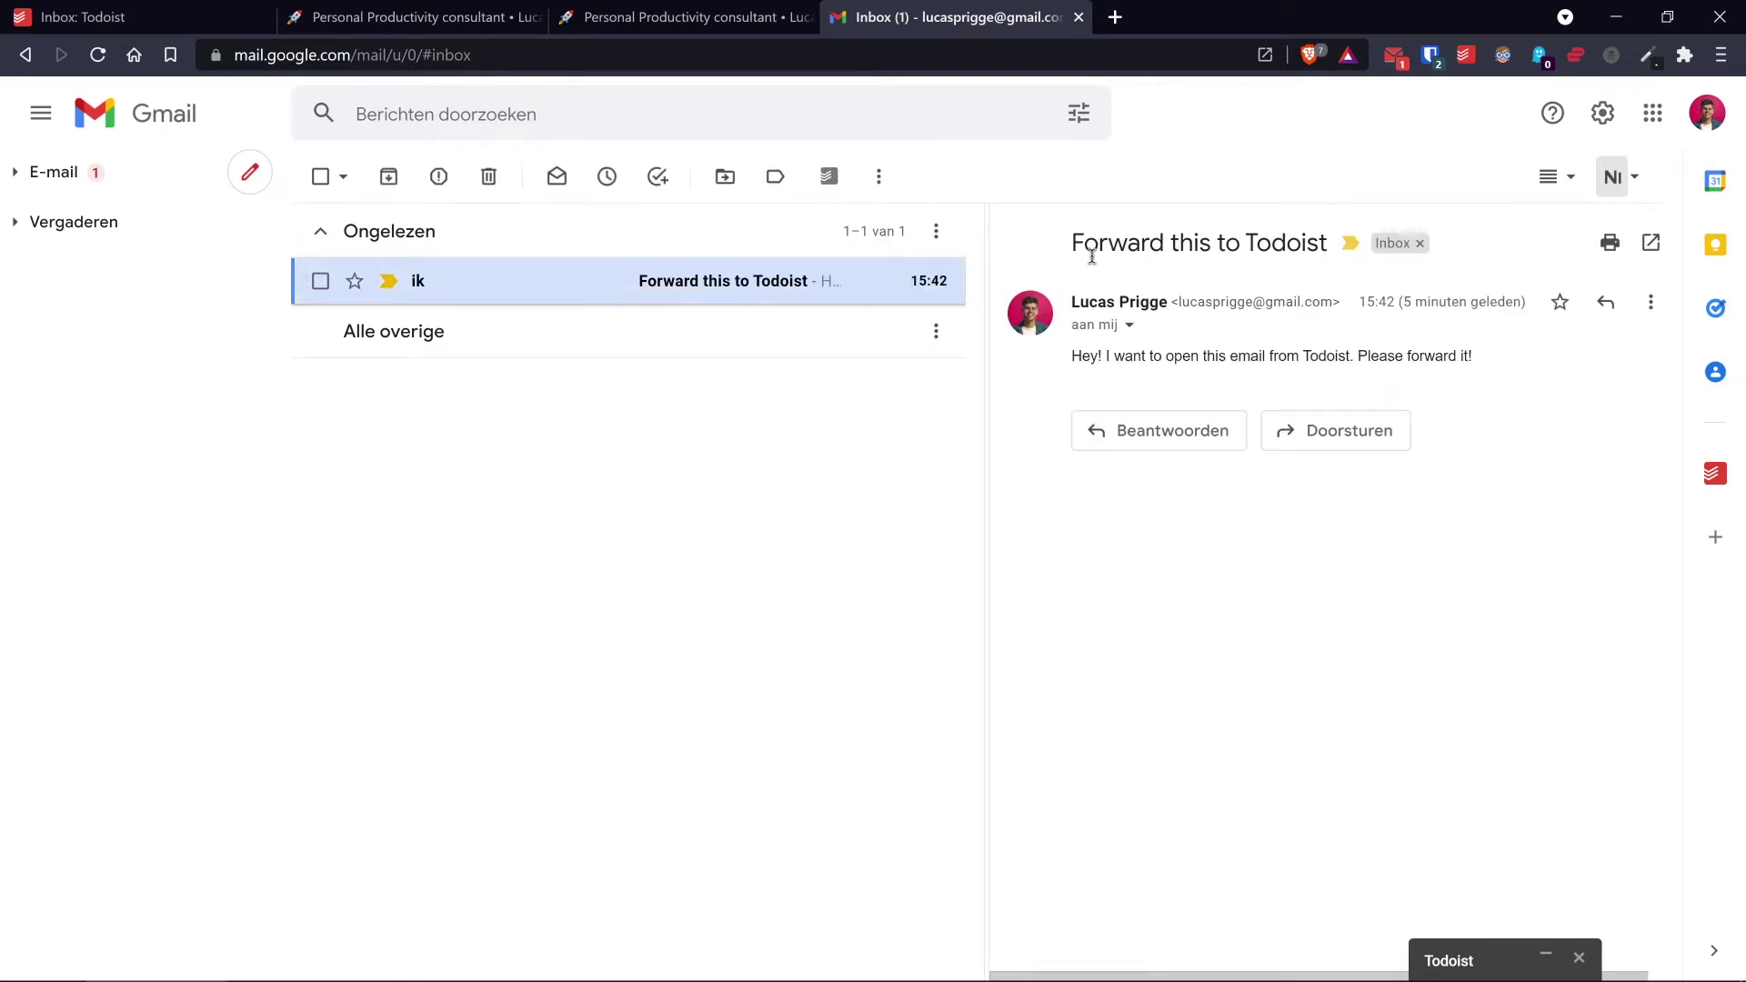
pyautogui.moveTo(1070, 243); pyautogui.dragTo(1329, 246)
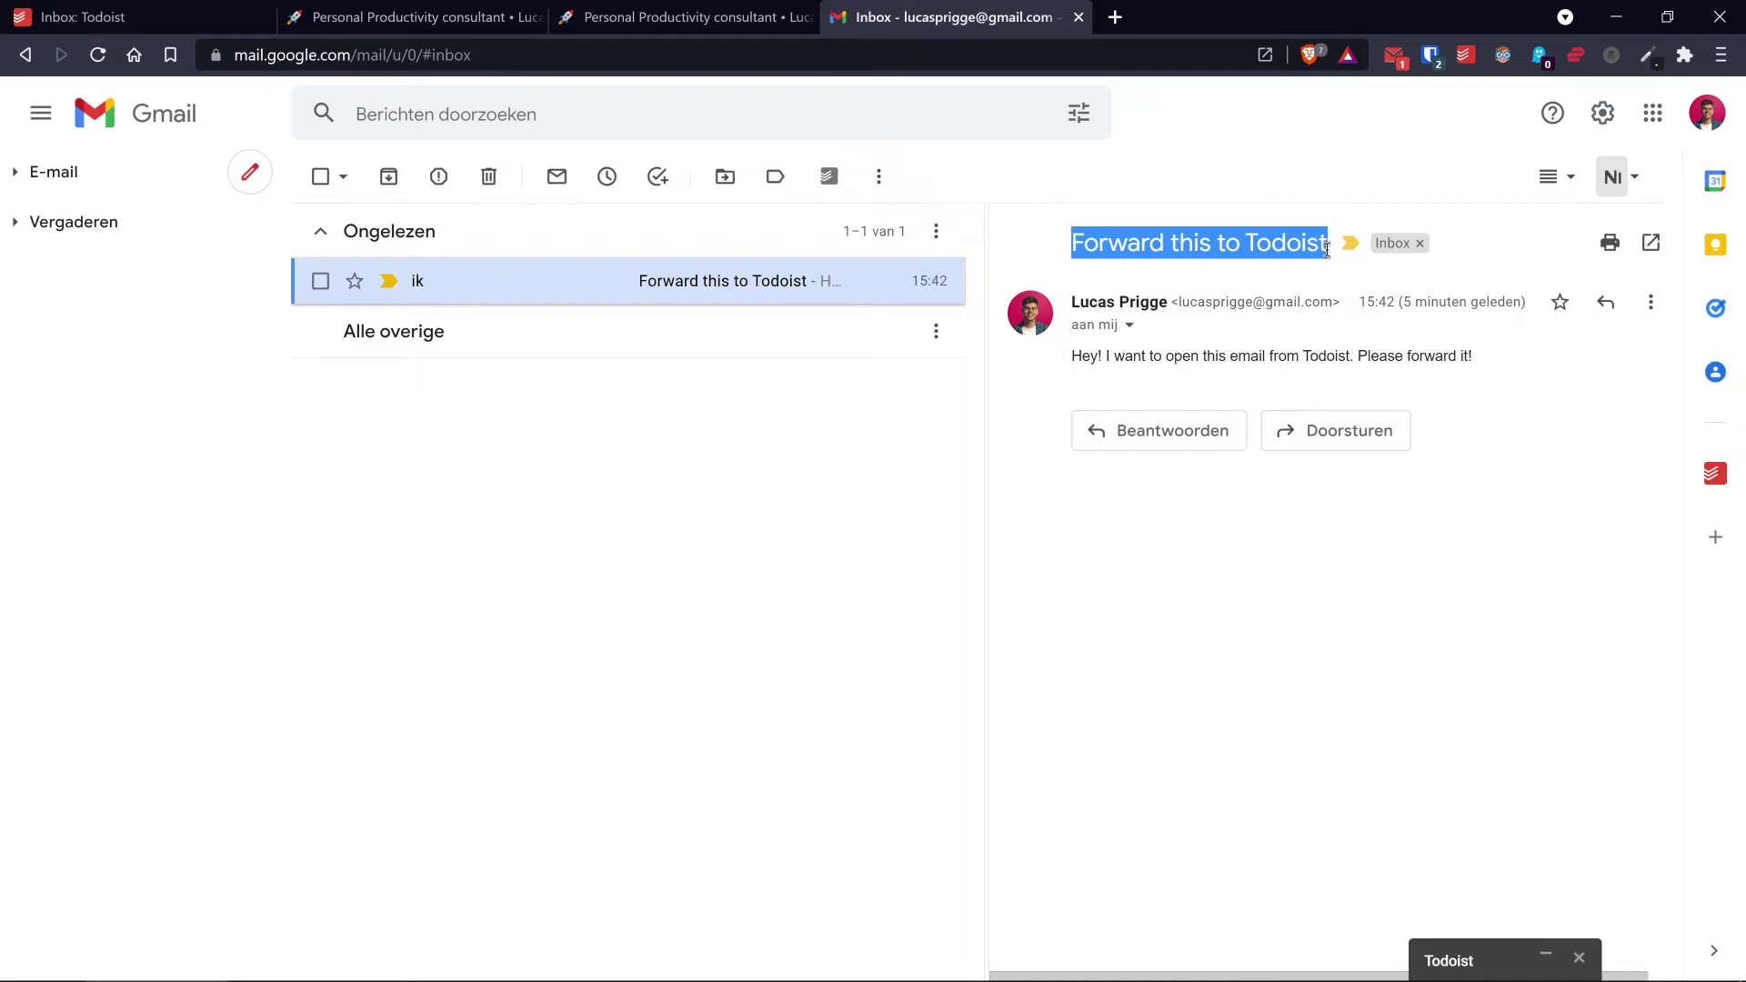
pyautogui.click(1318, 356)
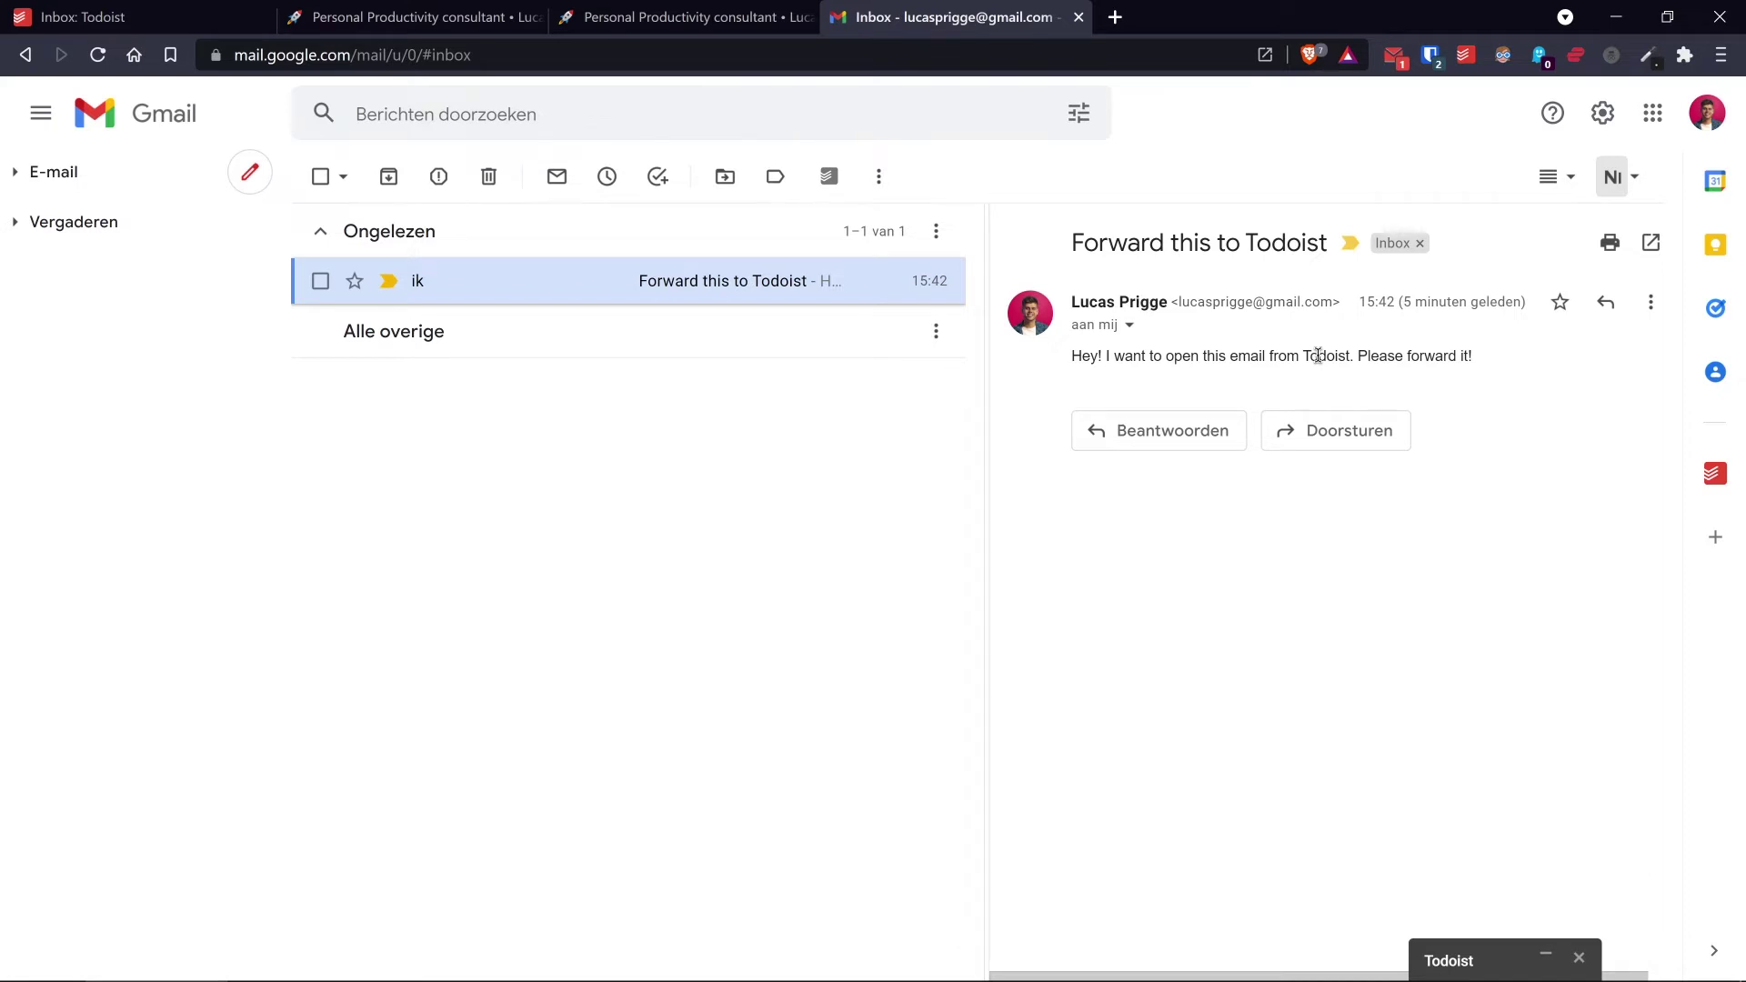
# - Use the Todoist side-panel add-on to save the email as Inbox task 'Forward this to Todoist'
pyautogui.click(1707, 468)
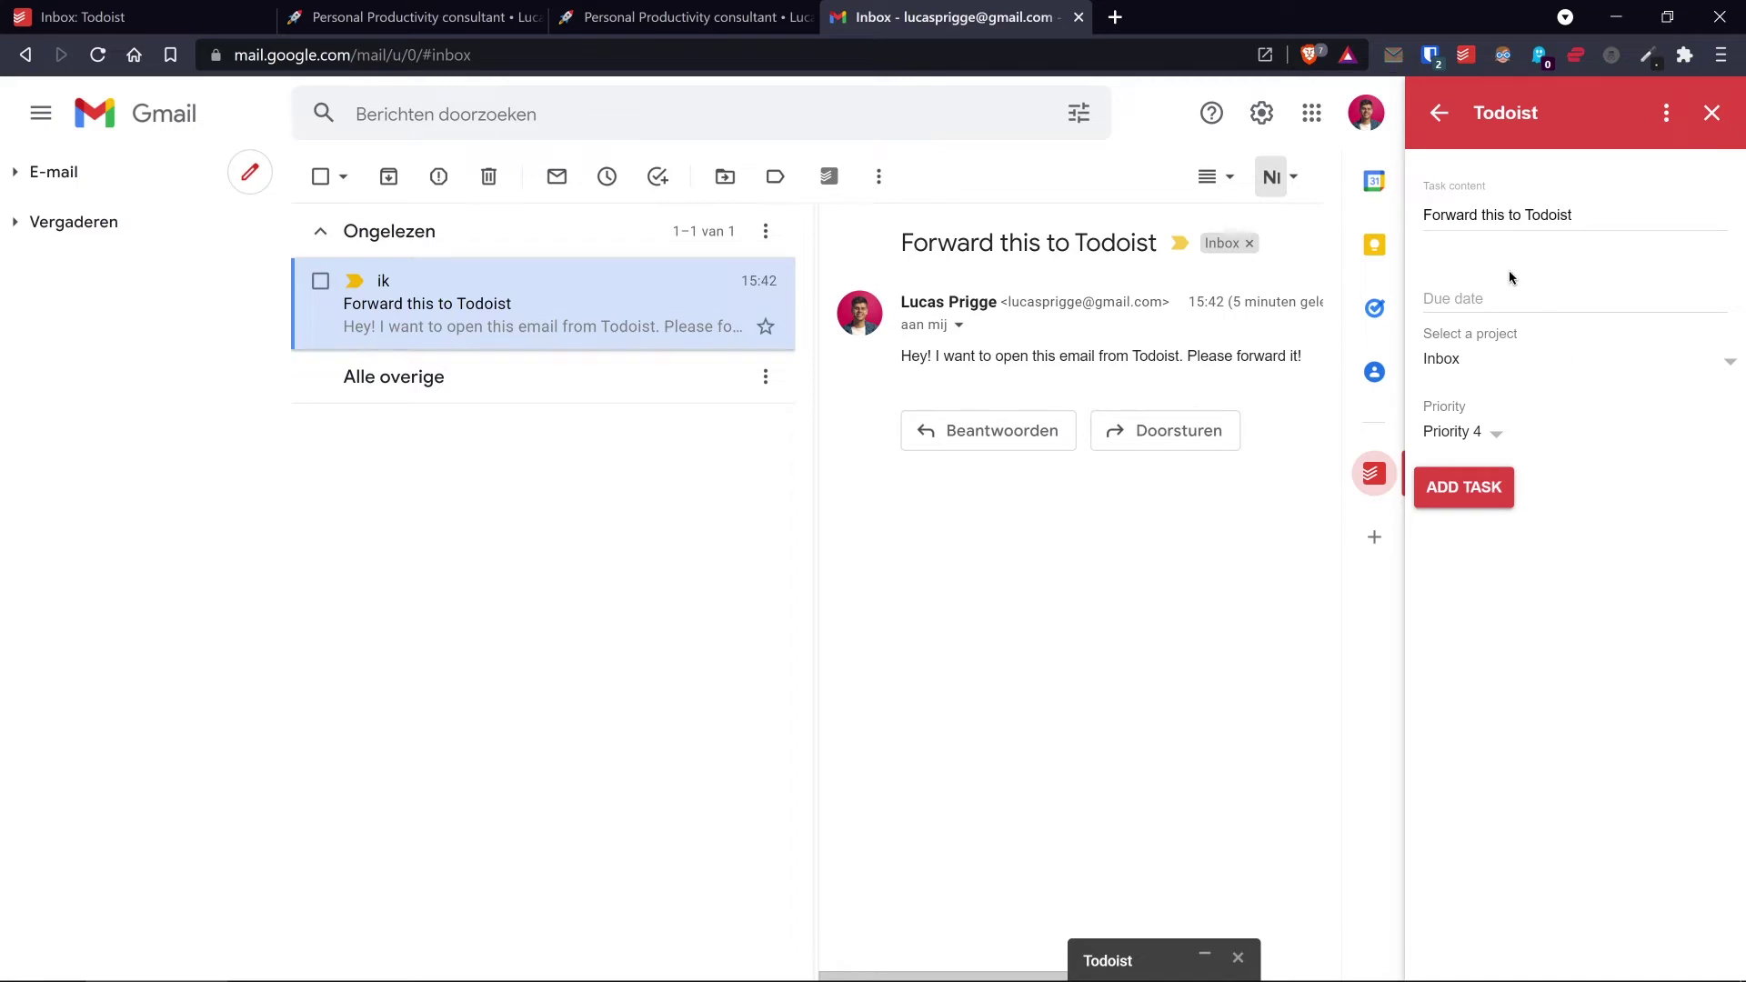
pyautogui.moveTo(1425, 217); pyautogui.dragTo(1617, 219)
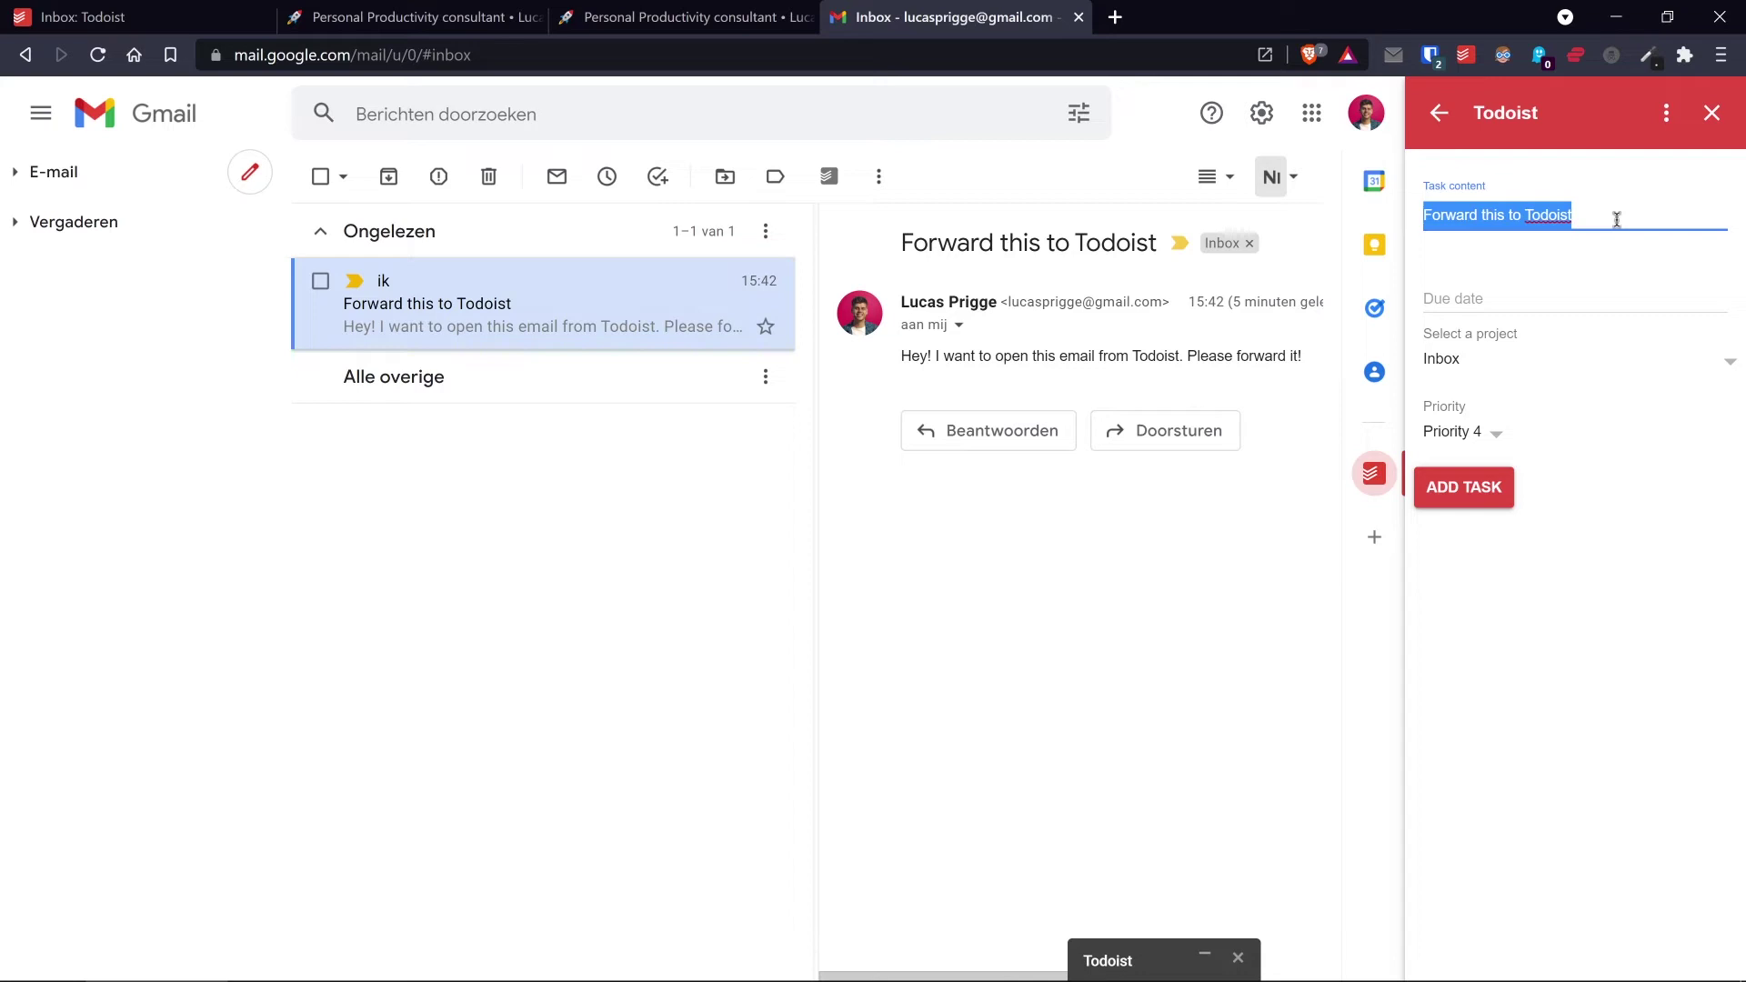
pyautogui.click(1617, 219)
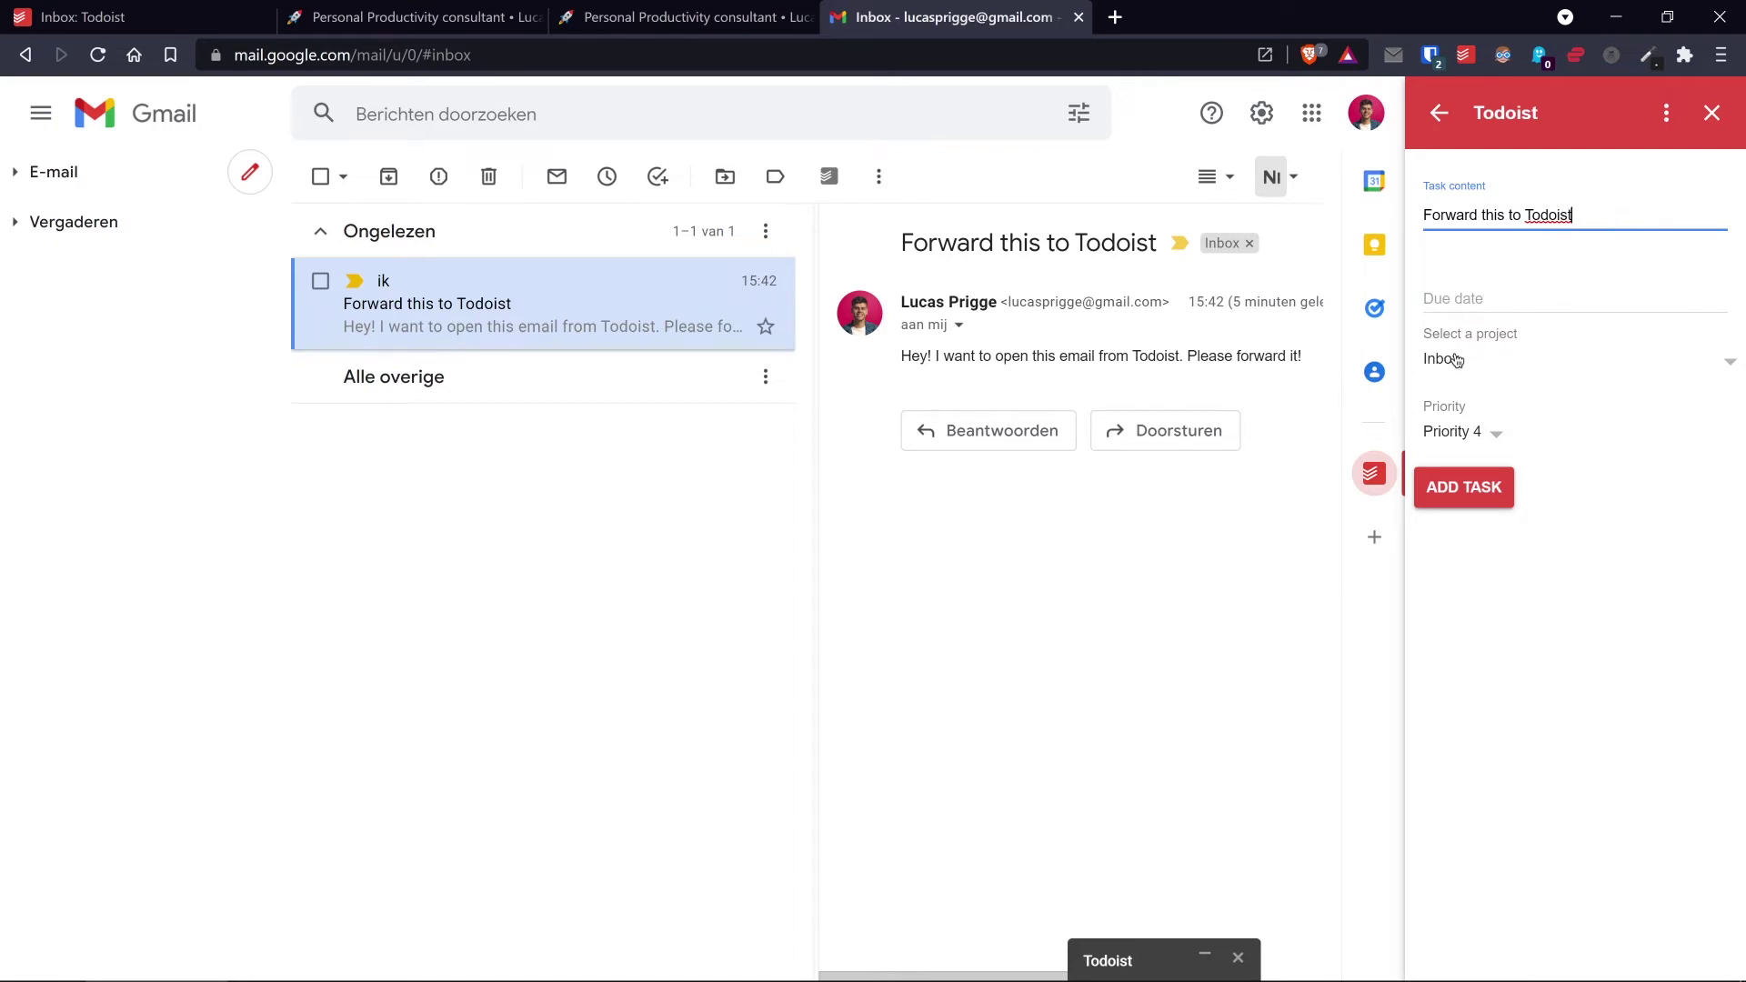
pyautogui.click(1483, 501)
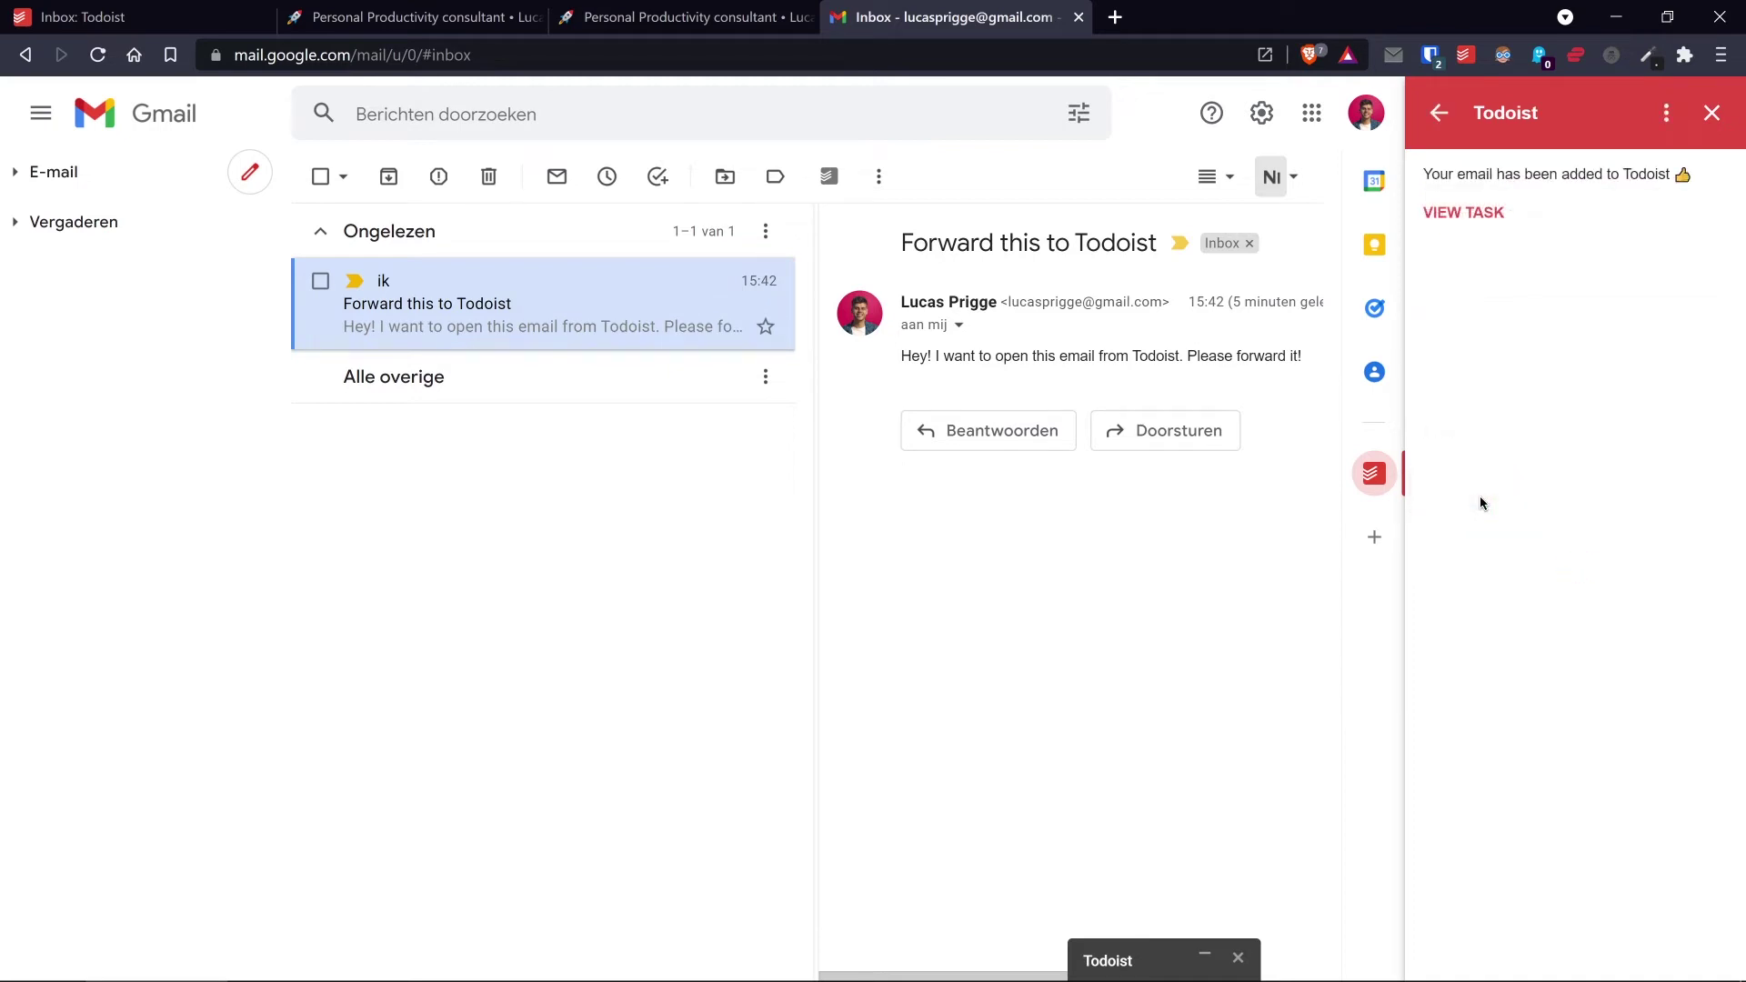
pyautogui.moveTo(1425, 173); pyautogui.dragTo(1714, 182)
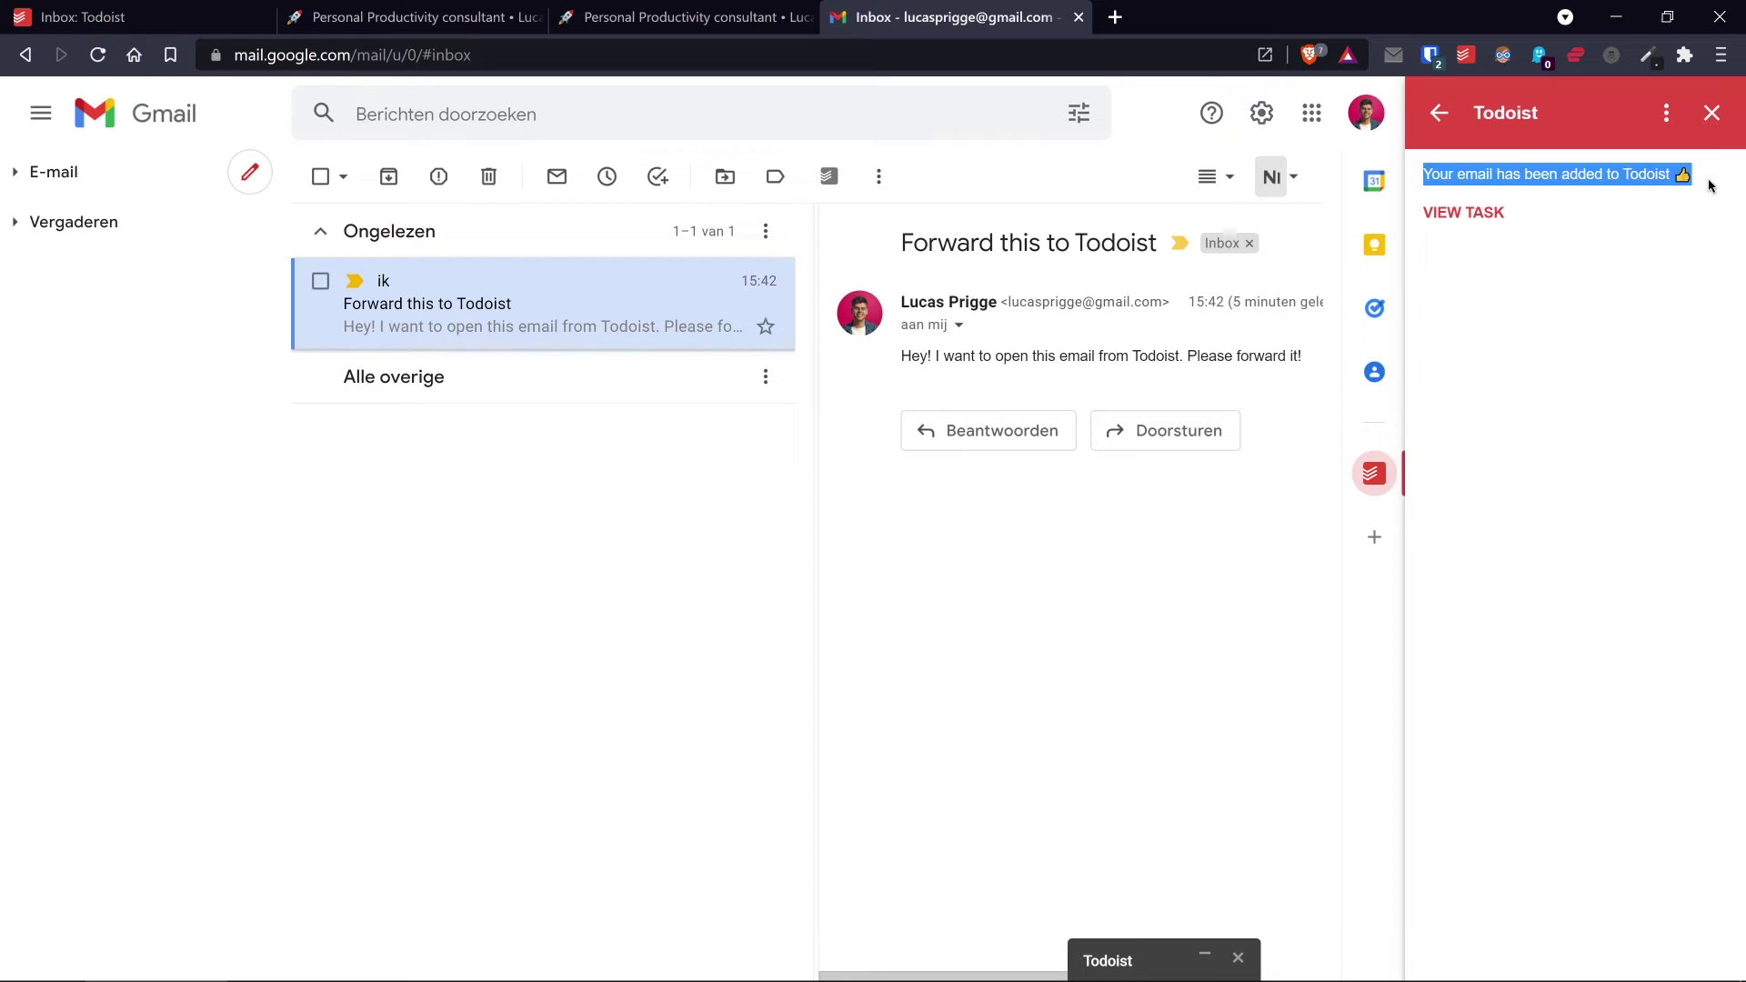
# - Open the original Gmail message from the email task's link, then return to Todoist's Inbox
pyautogui.click(160, 17)
pyautogui.press('F11')
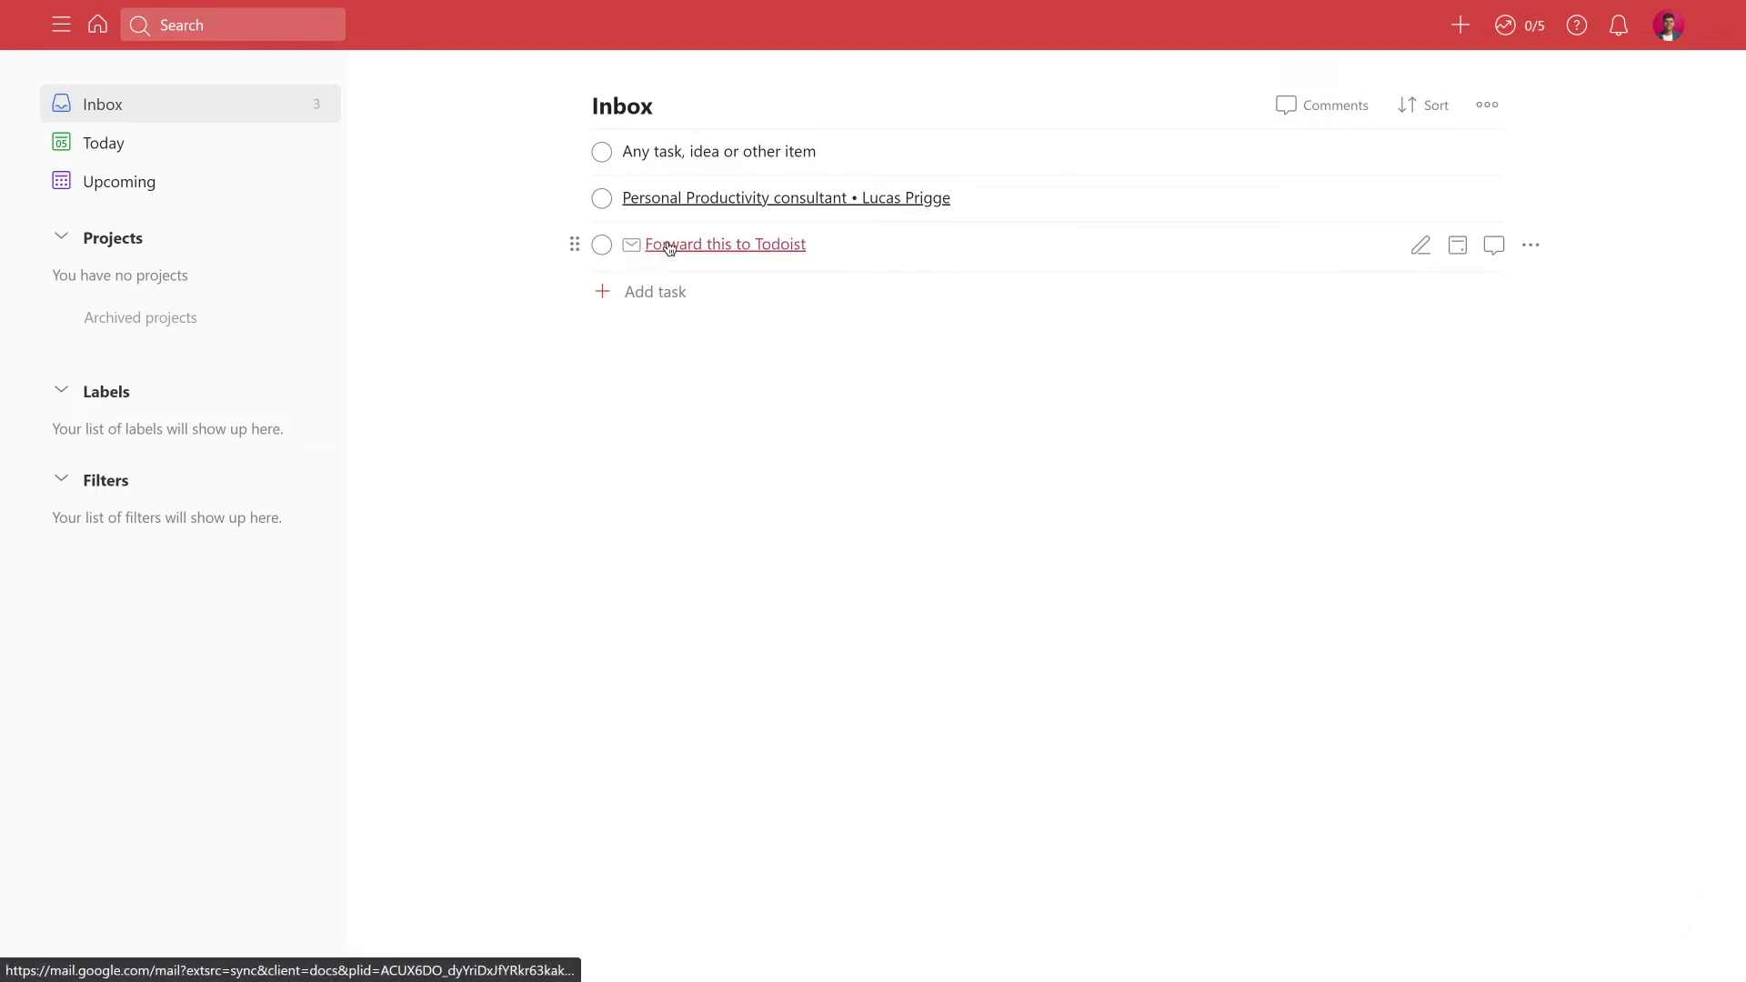
pyautogui.click(670, 249)
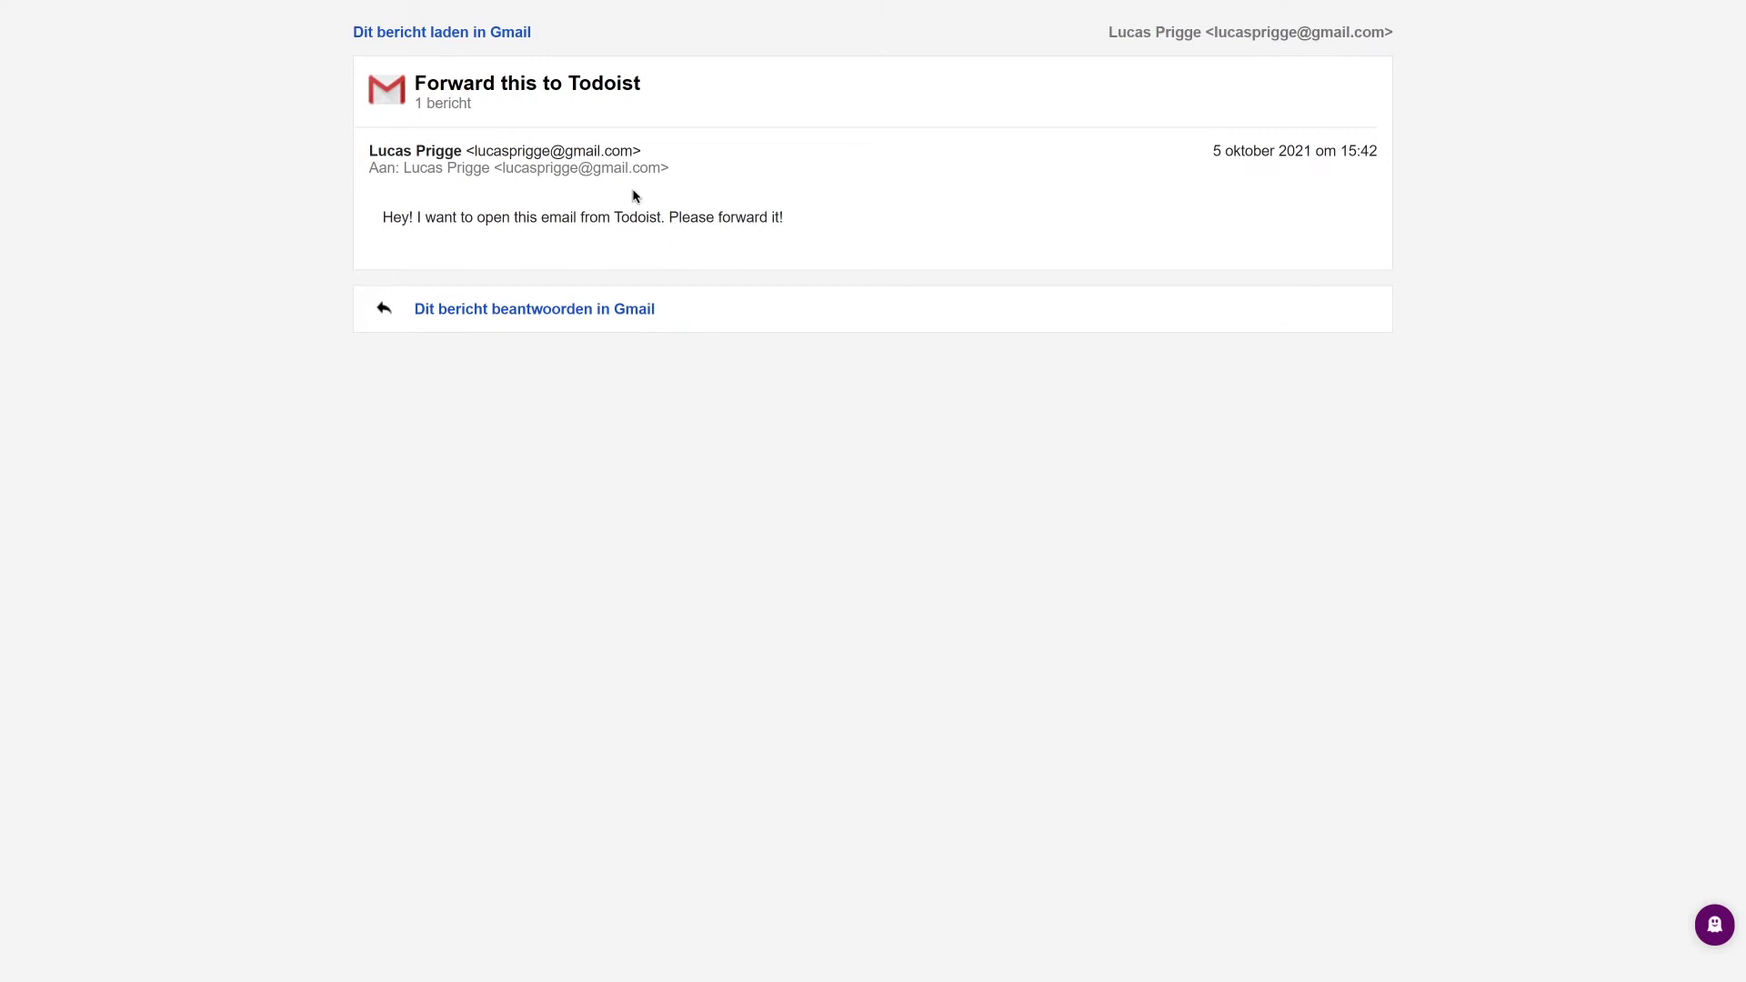
pyautogui.moveTo(842, 230); pyautogui.dragTo(361, 225)
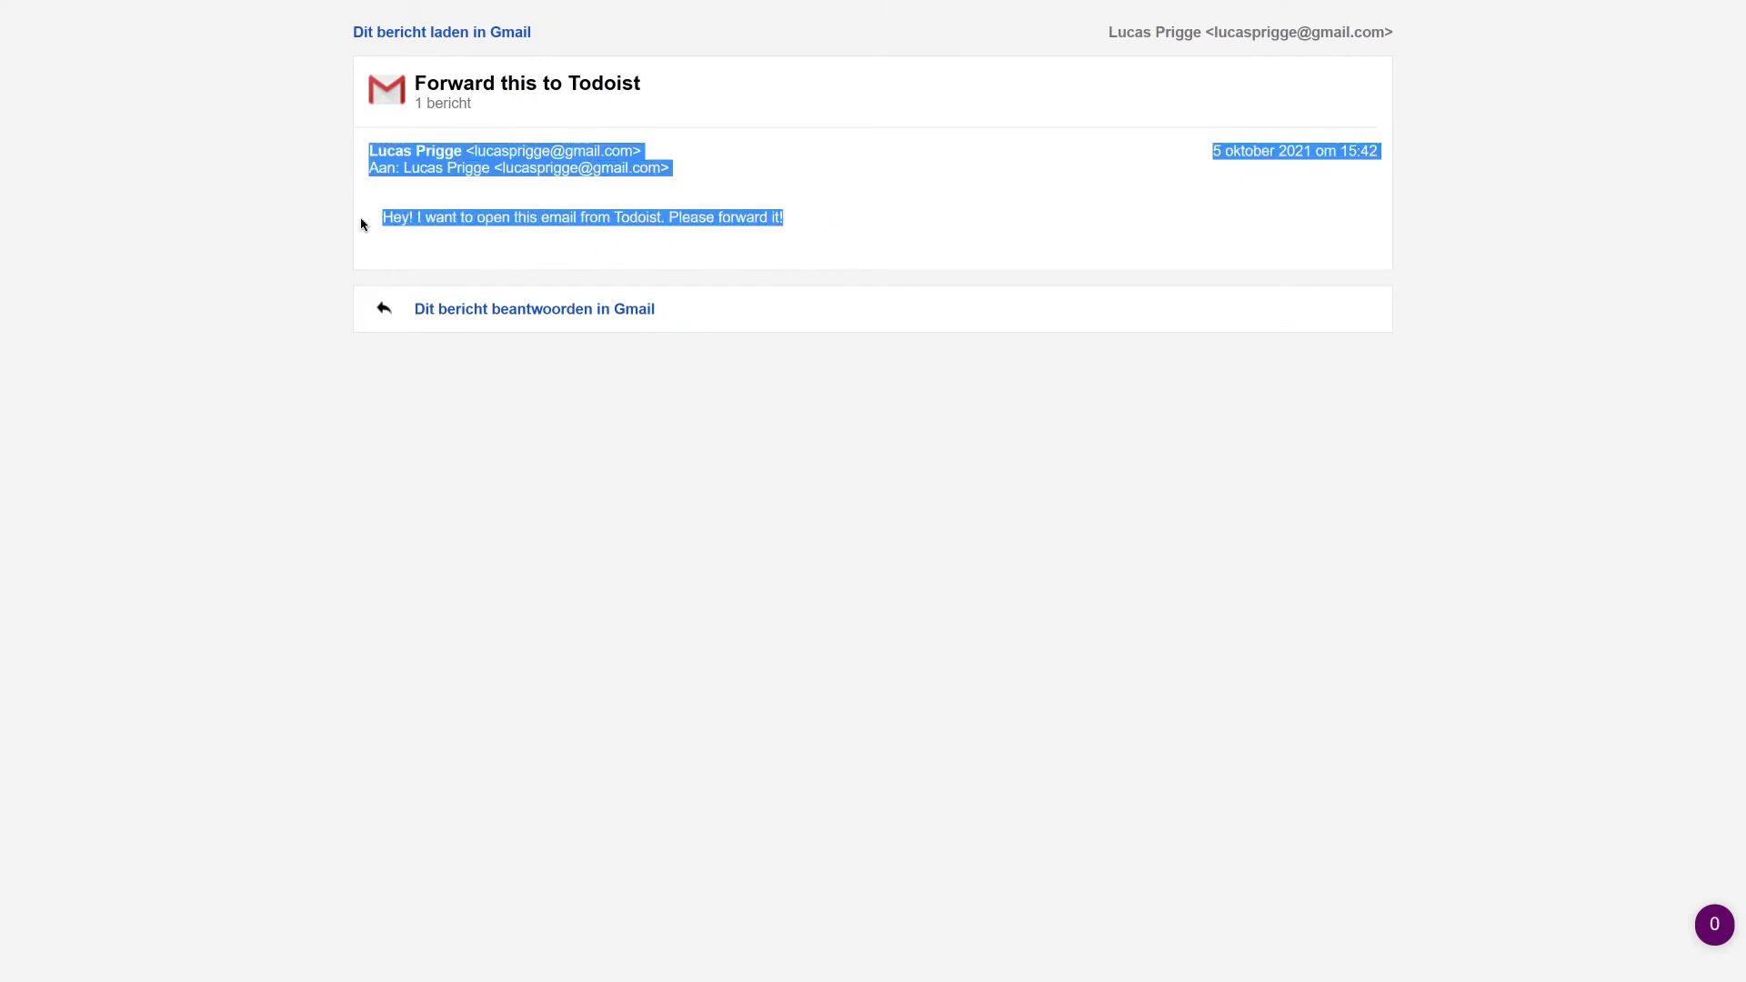
pyautogui.click(361, 224)
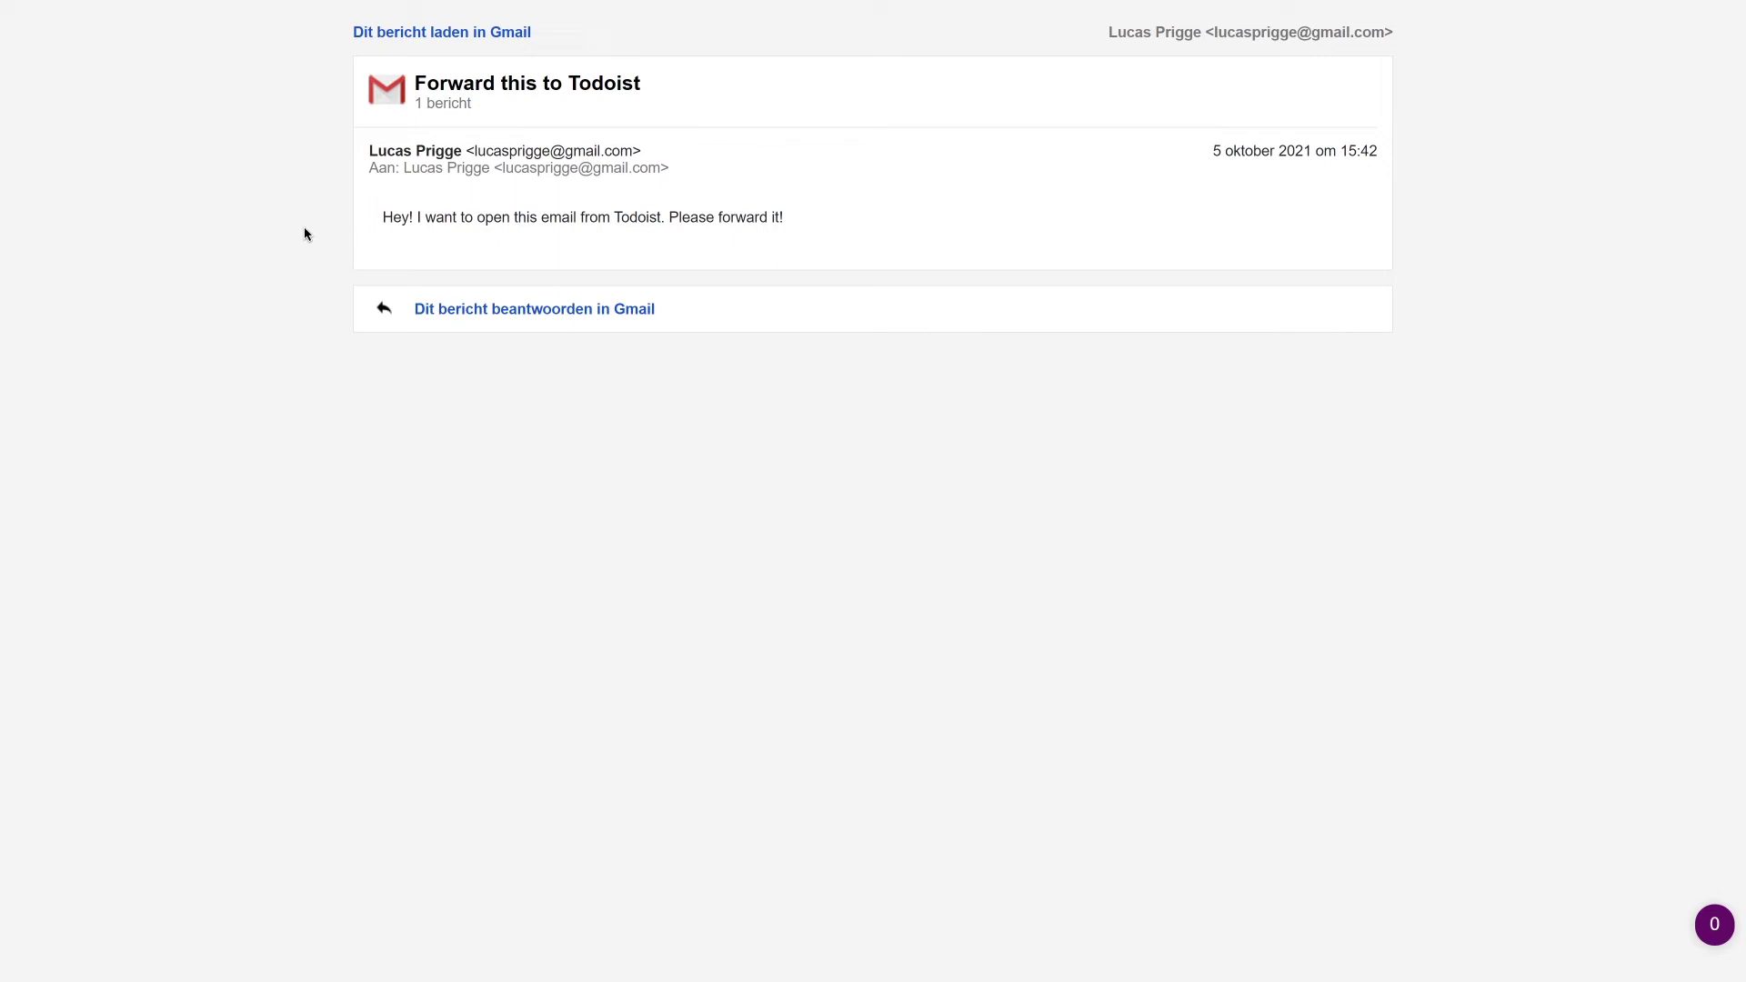
pyautogui.press('F11')
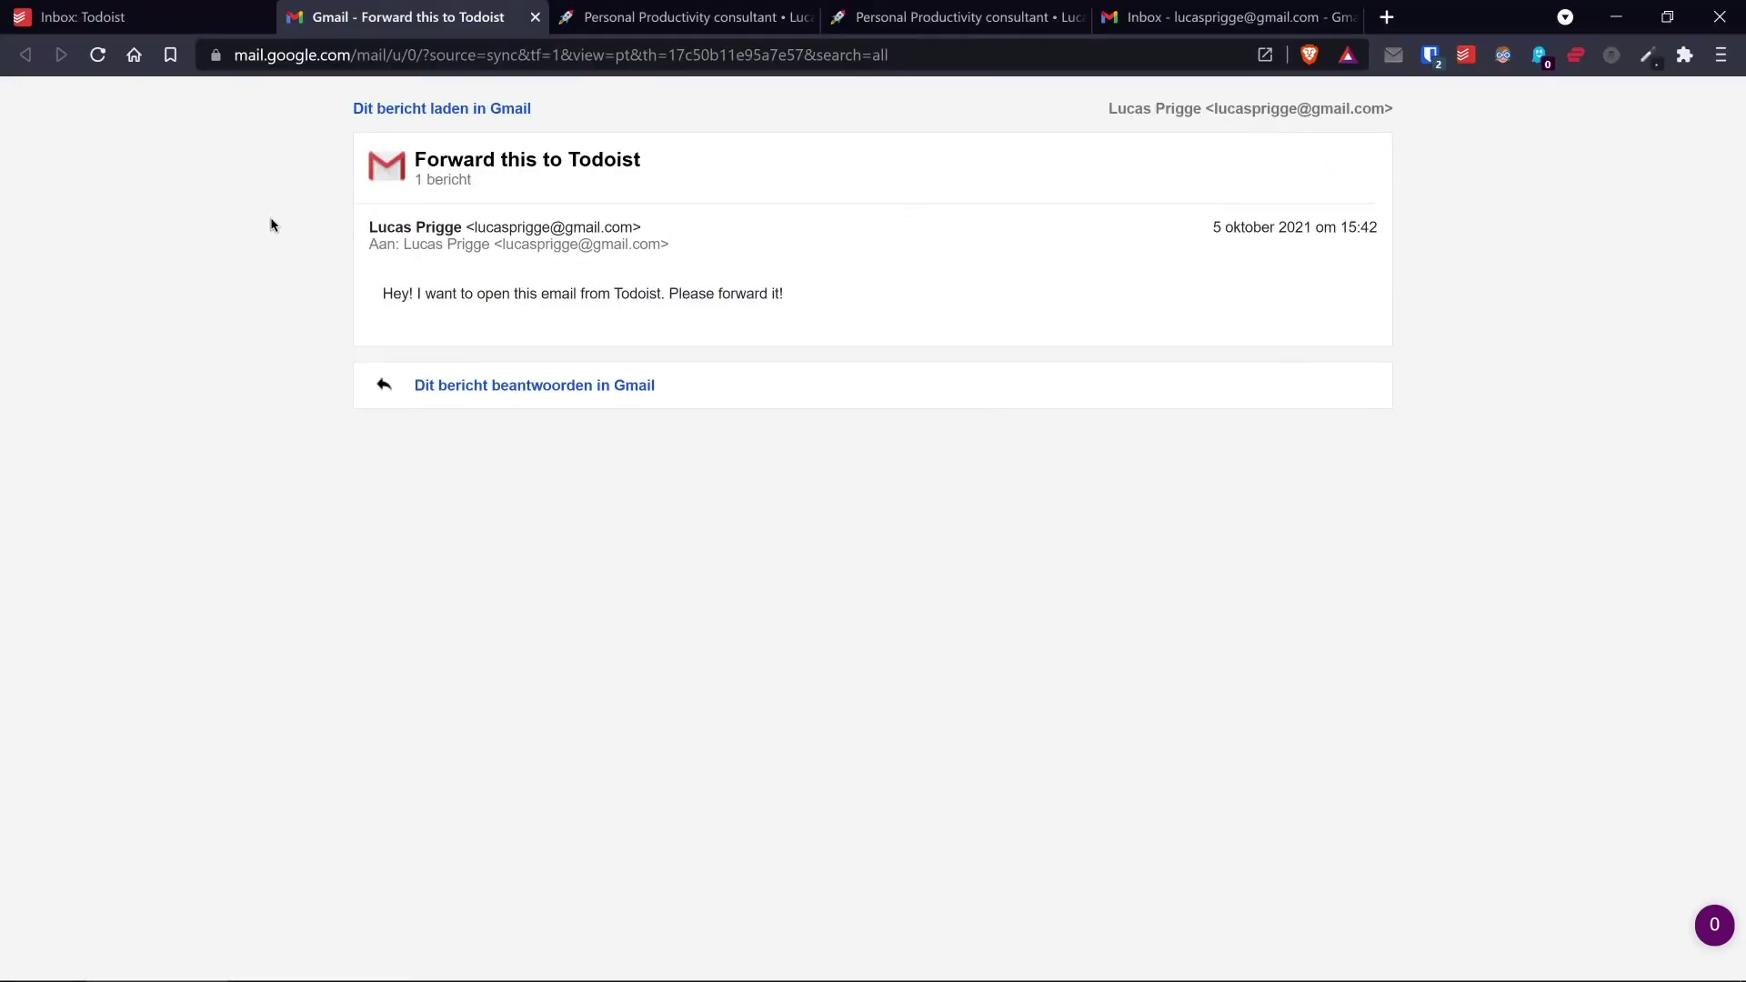
pyautogui.hotkey('ctrl', 'shift', 'Tab')
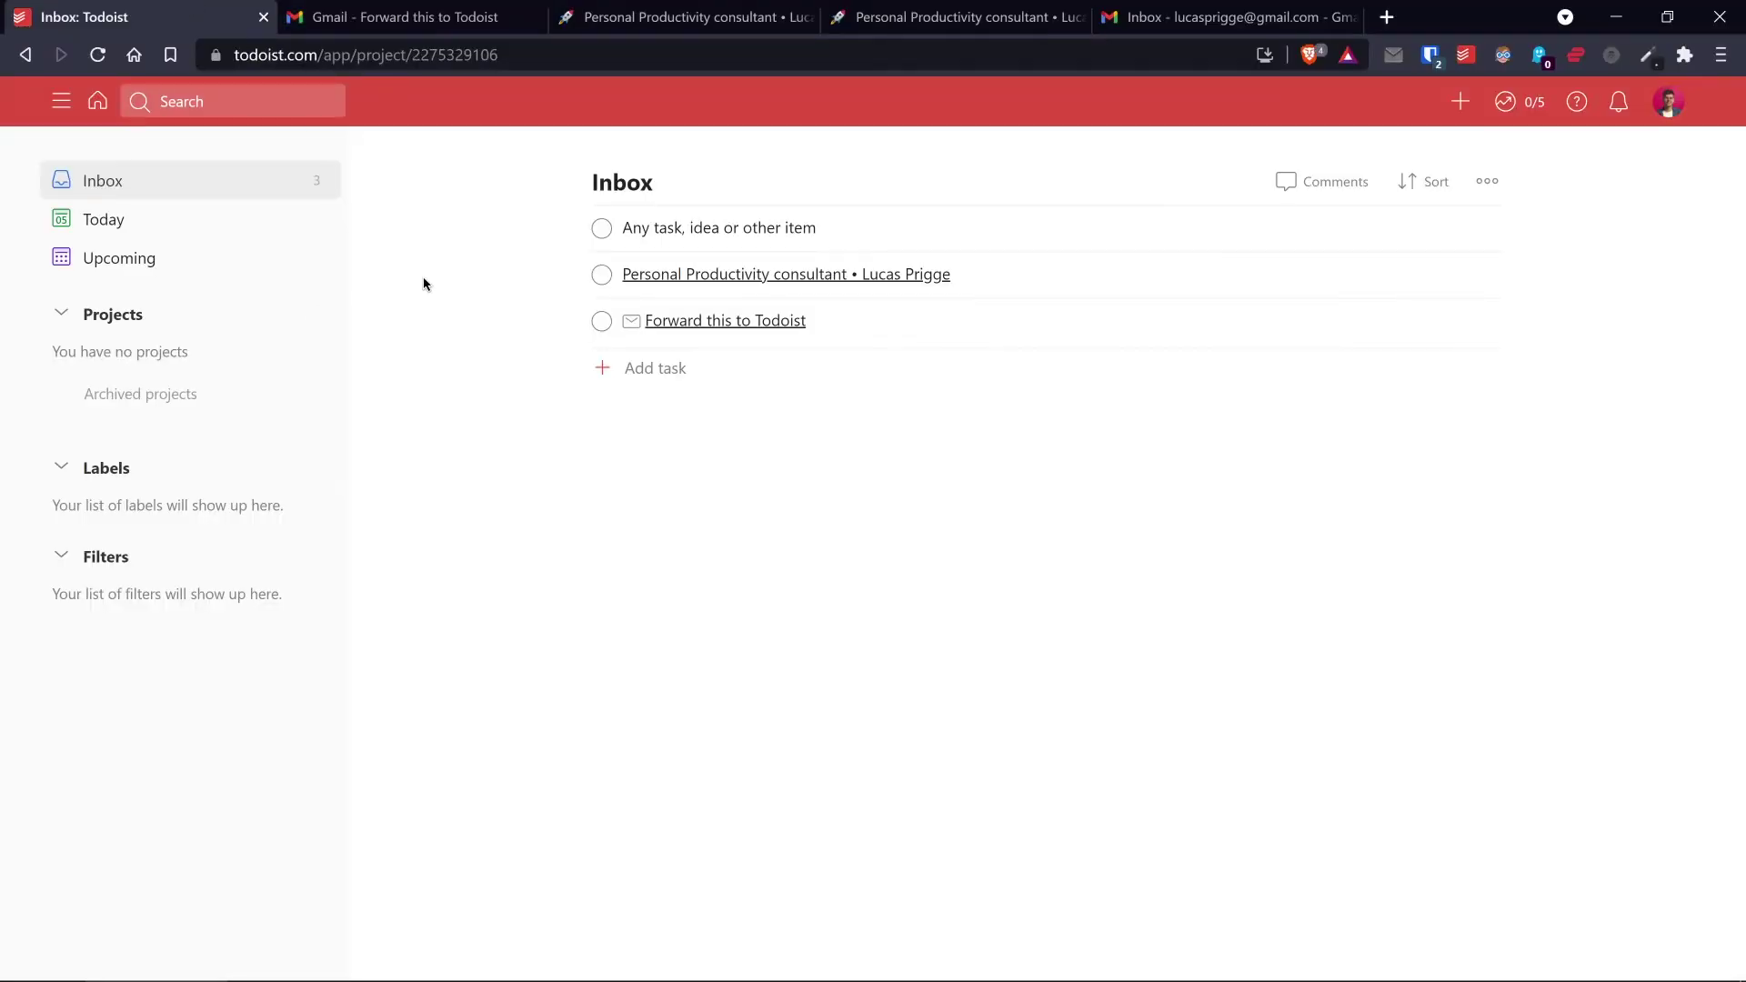